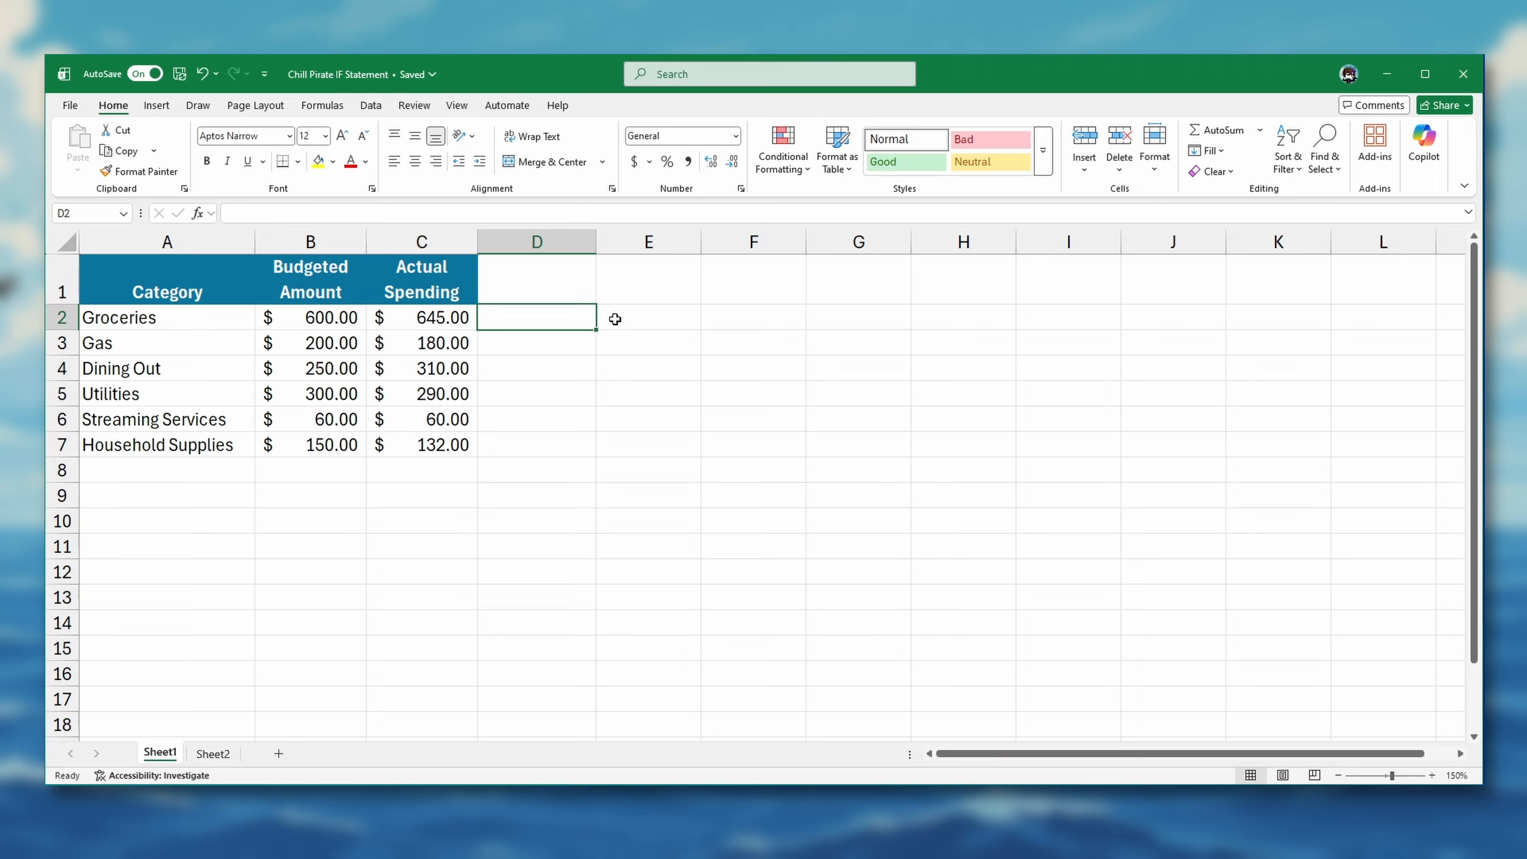
Enter =C2>B2 in cell D2 and fill it down through D7 to compare actual spending with budget
type("=c2")
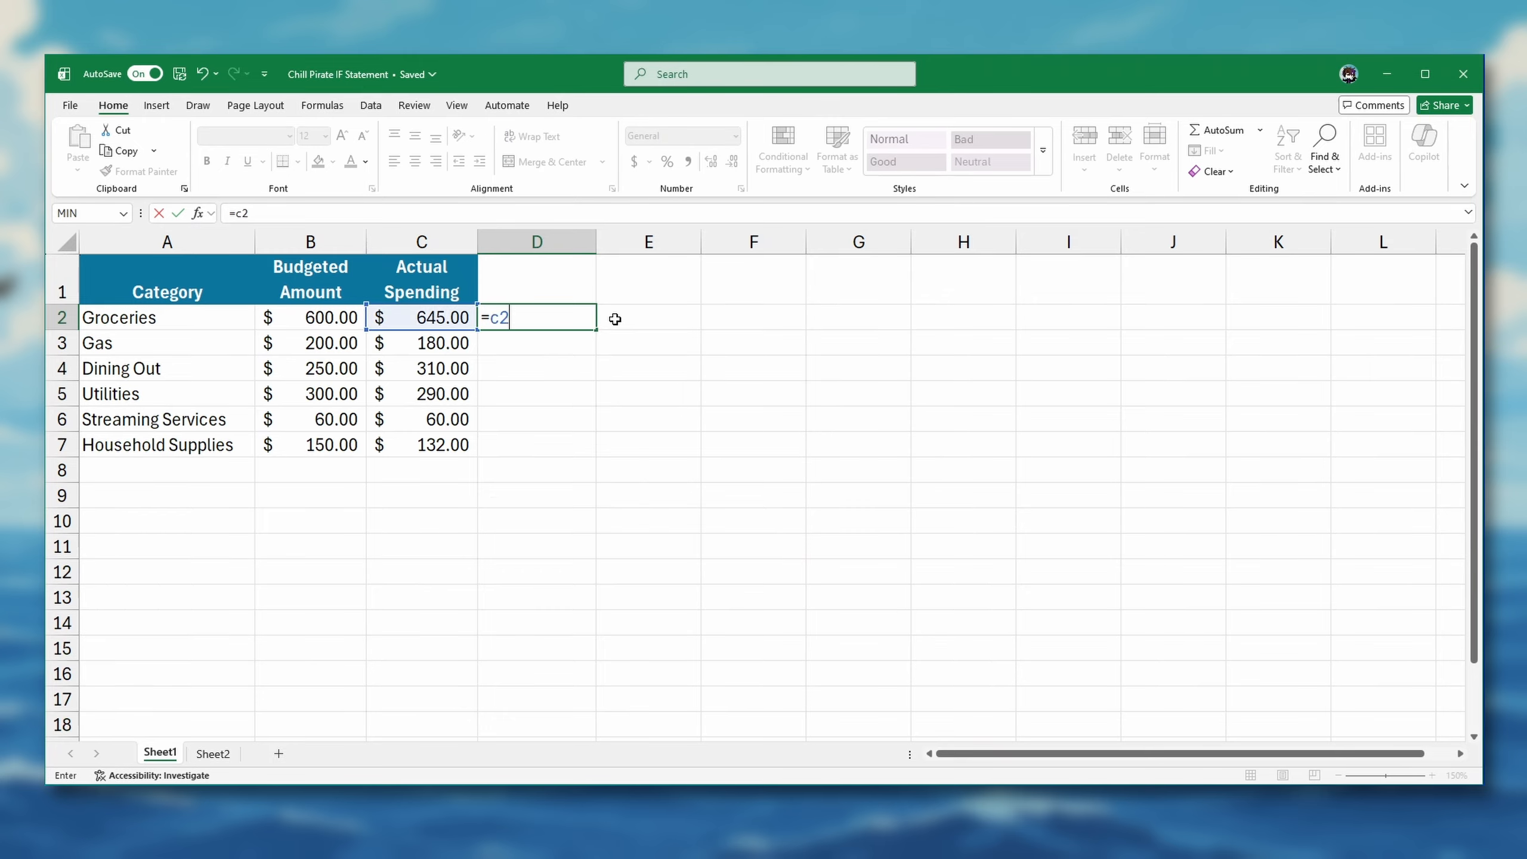
type(">b2")
key("Return")
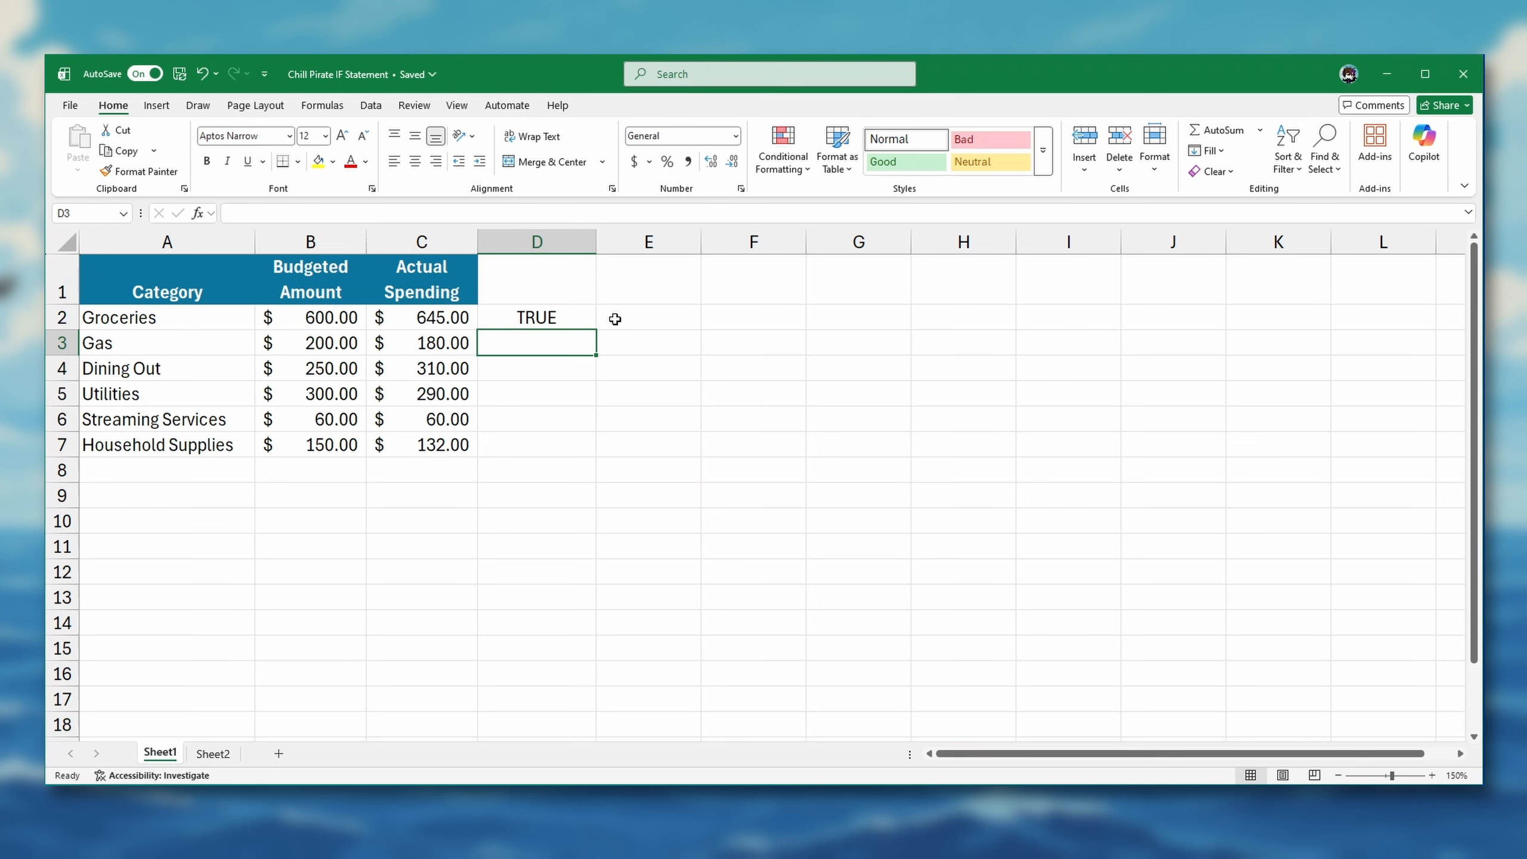
left_click(586, 319)
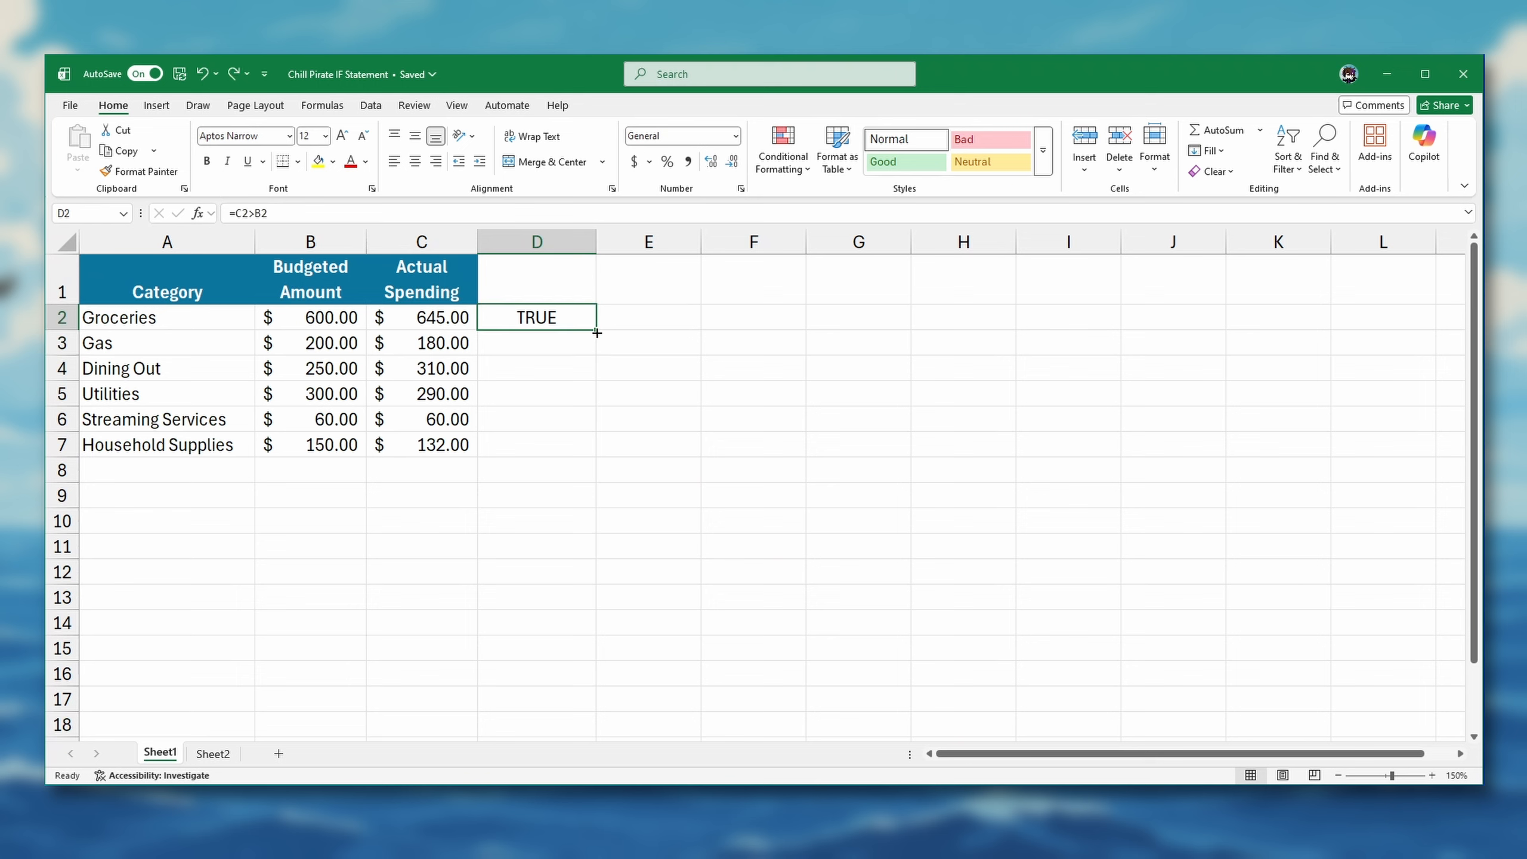
left_click_drag(595, 330, 589, 467)
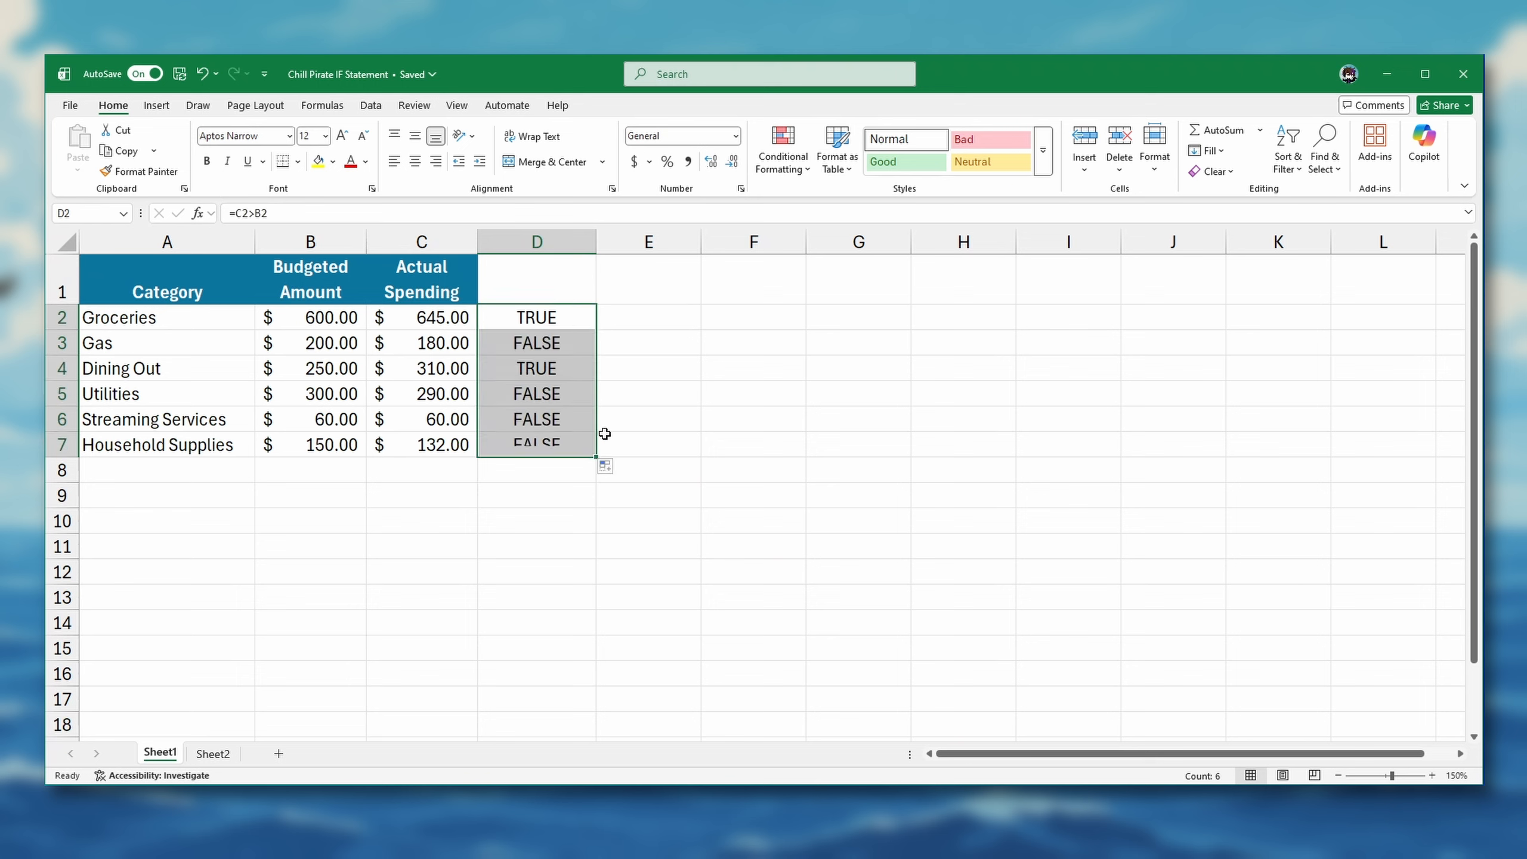
left_click(549, 340)
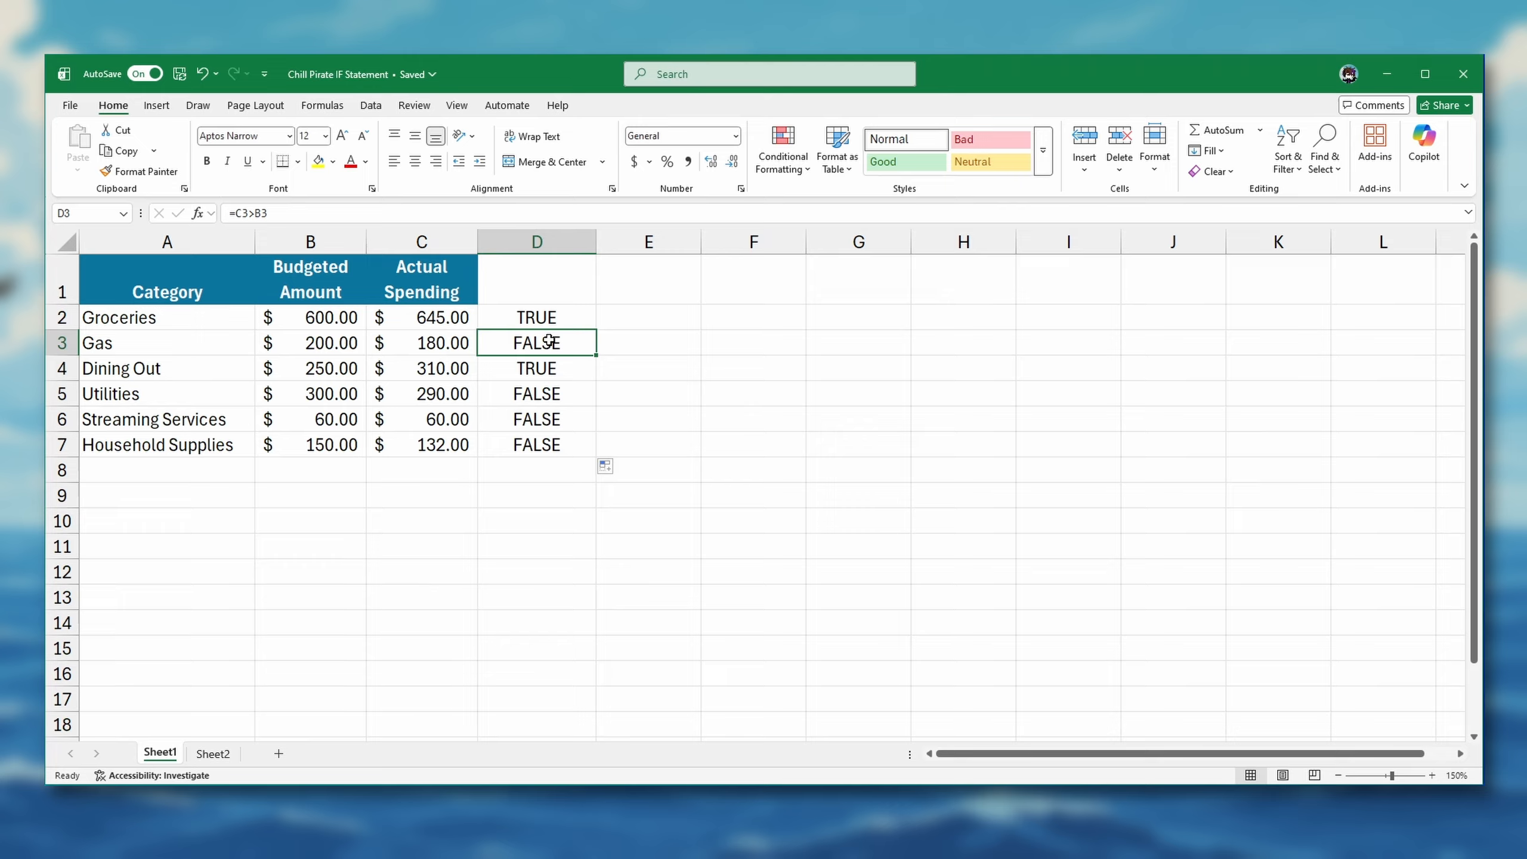
Enter the formula =IF(C2>B2,"Over Budget","Within Budget") in cell E2
left_click(610, 315)
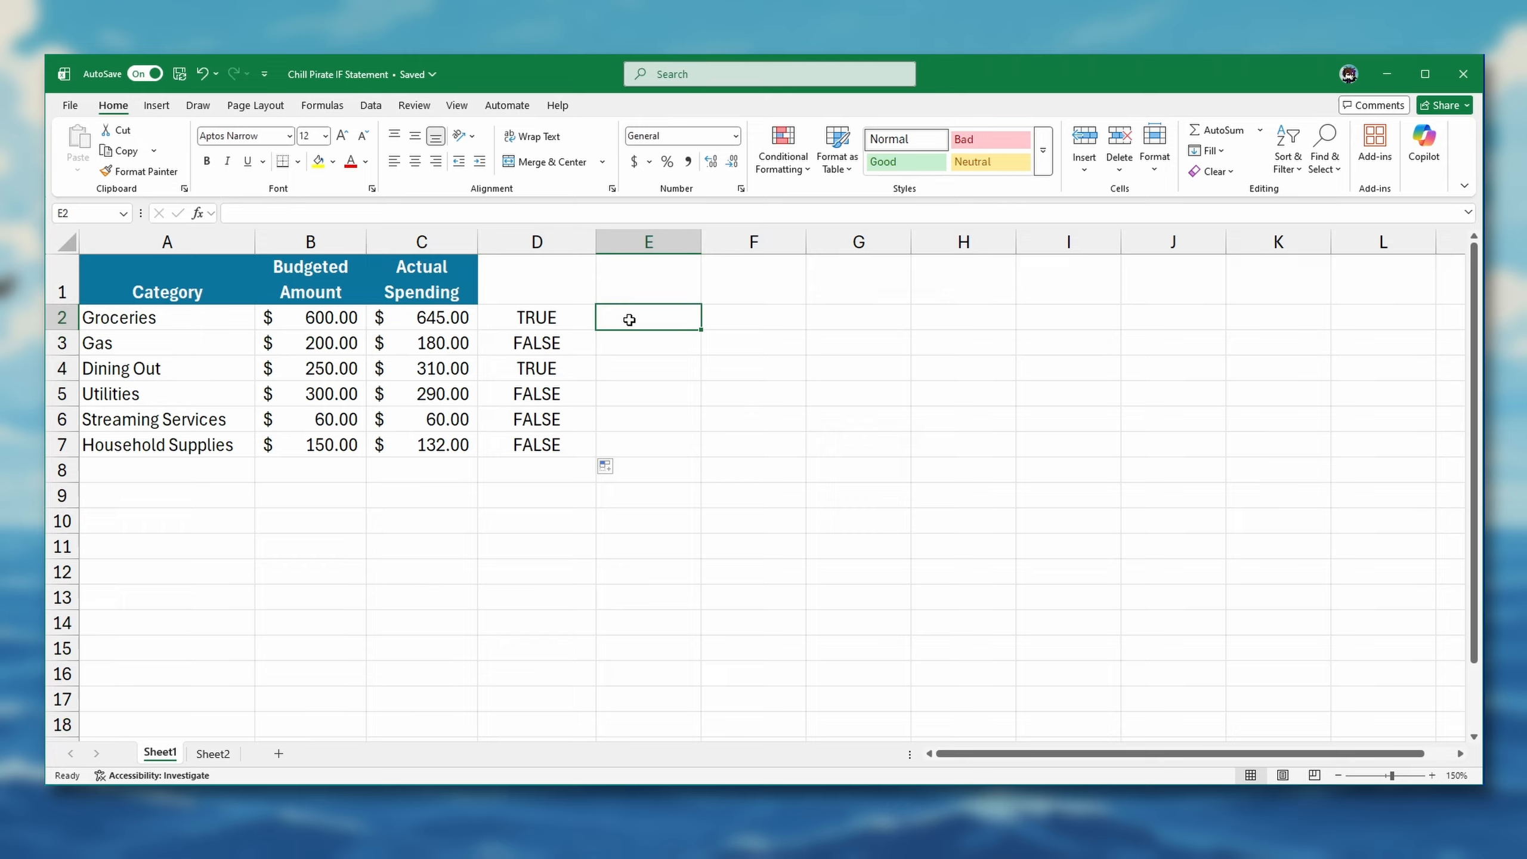
type("=IF(")
left_click(445, 317)
type(">")
left_click(310, 320)
type(",\"Over Budget\",\"")
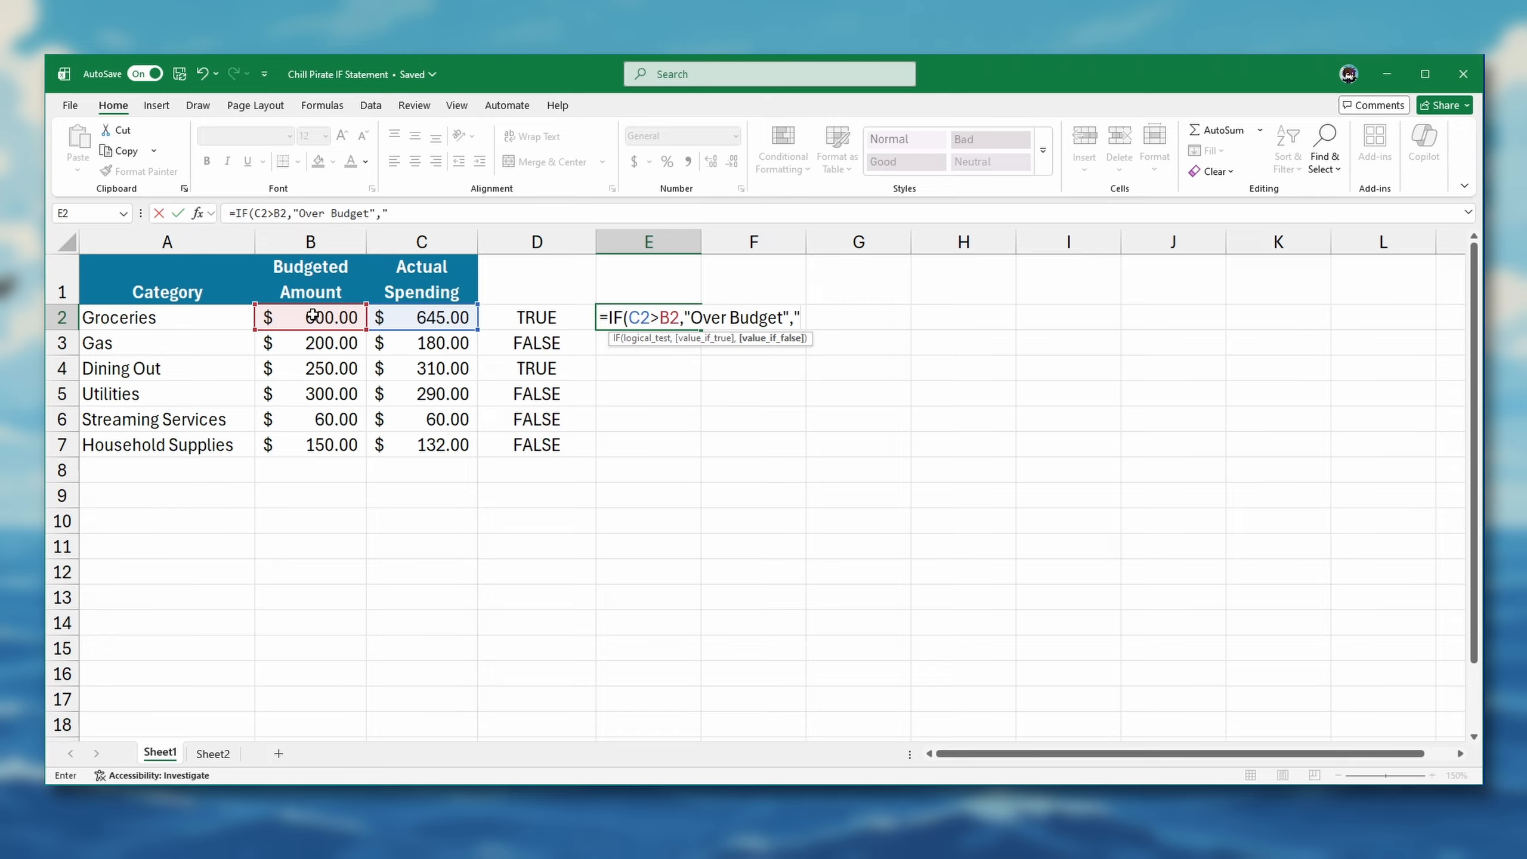
type("Within Budget\")")
key("Return")
Fill the IF formula from E2 down through E7 and autofit the width of column E
left_click(699, 318)
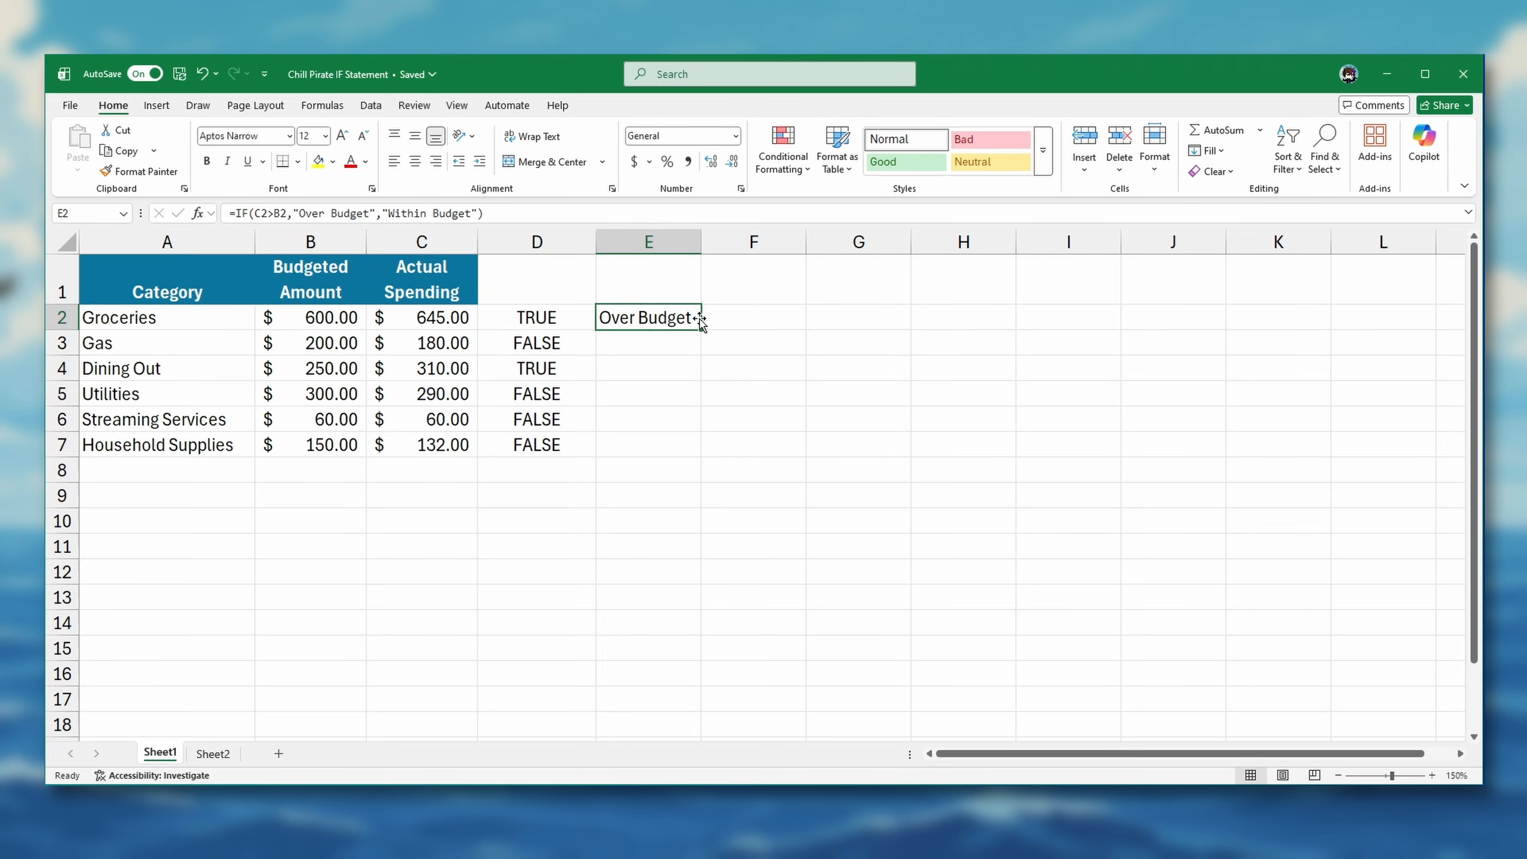
left_click_drag(700, 320, 683, 460)
left_click(671, 316)
double_click(701, 242)
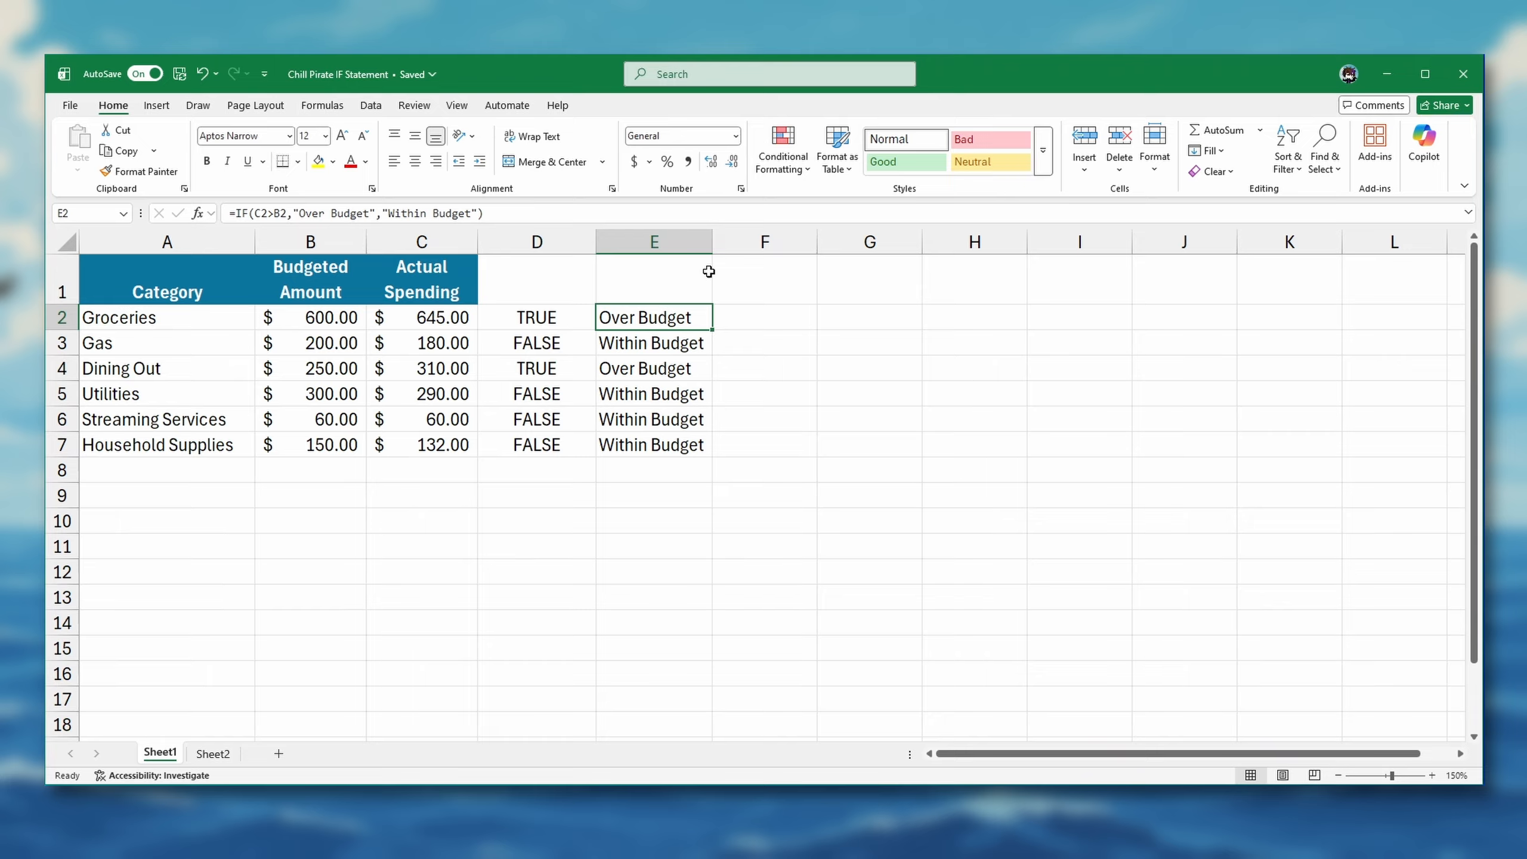
Examine the arguments of the IF formula in cell E2 without changing them
double_click(696, 315)
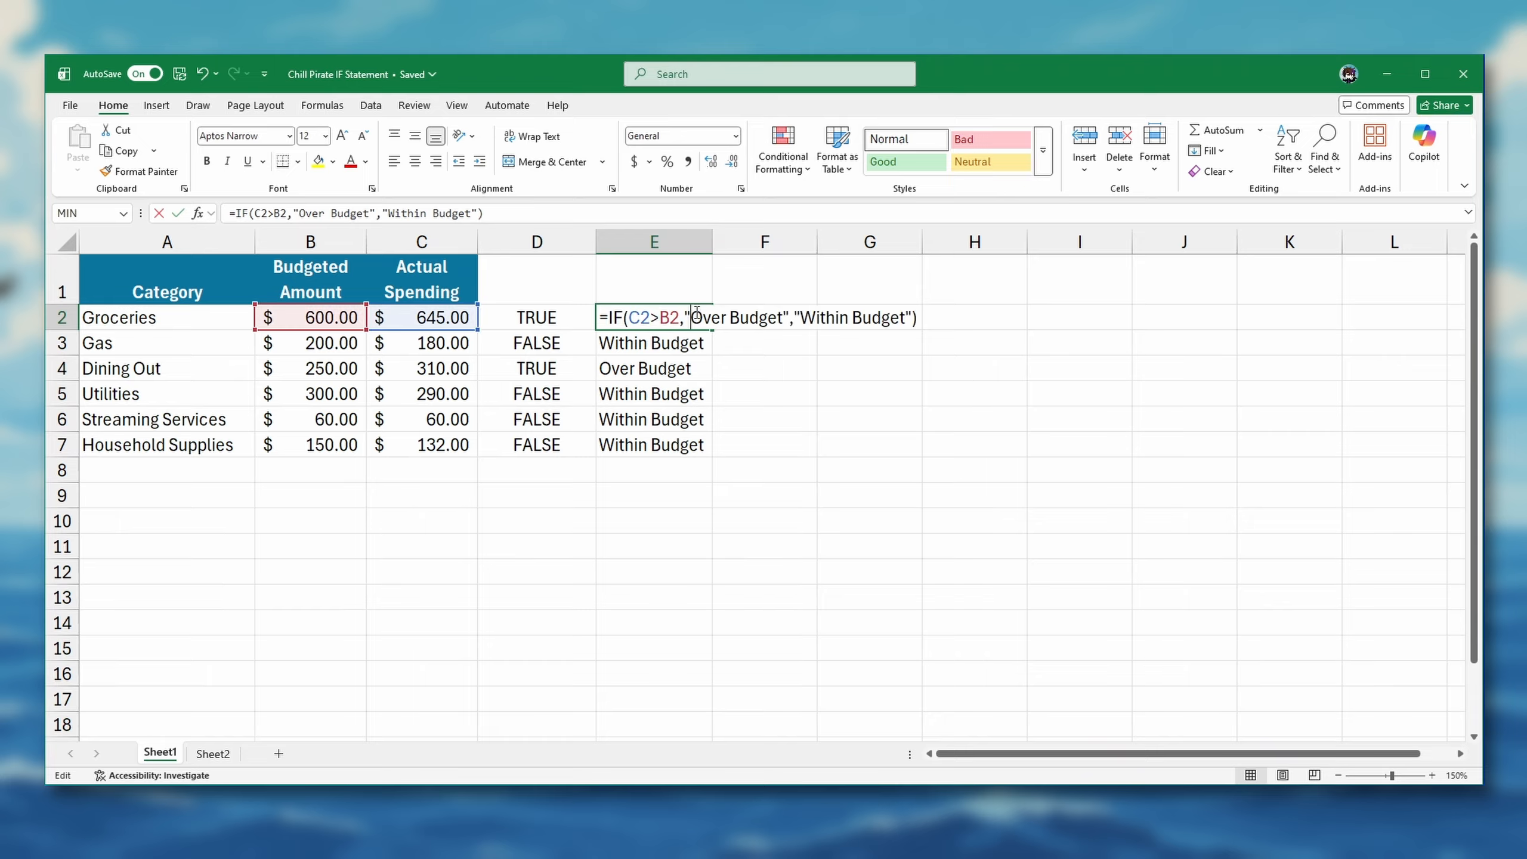
left_click(599, 315)
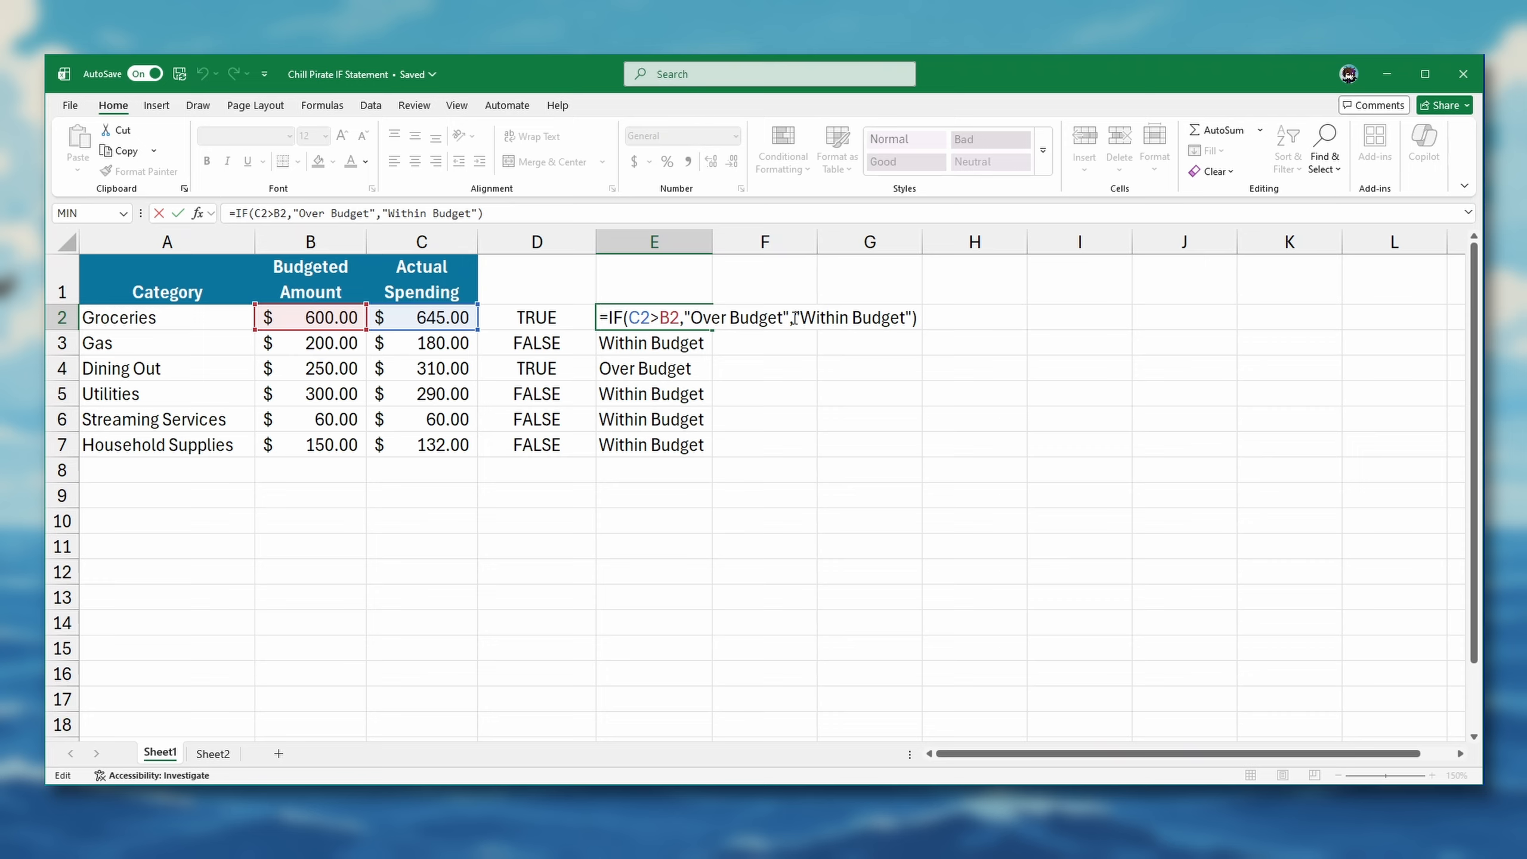
key("ctrl+Return")
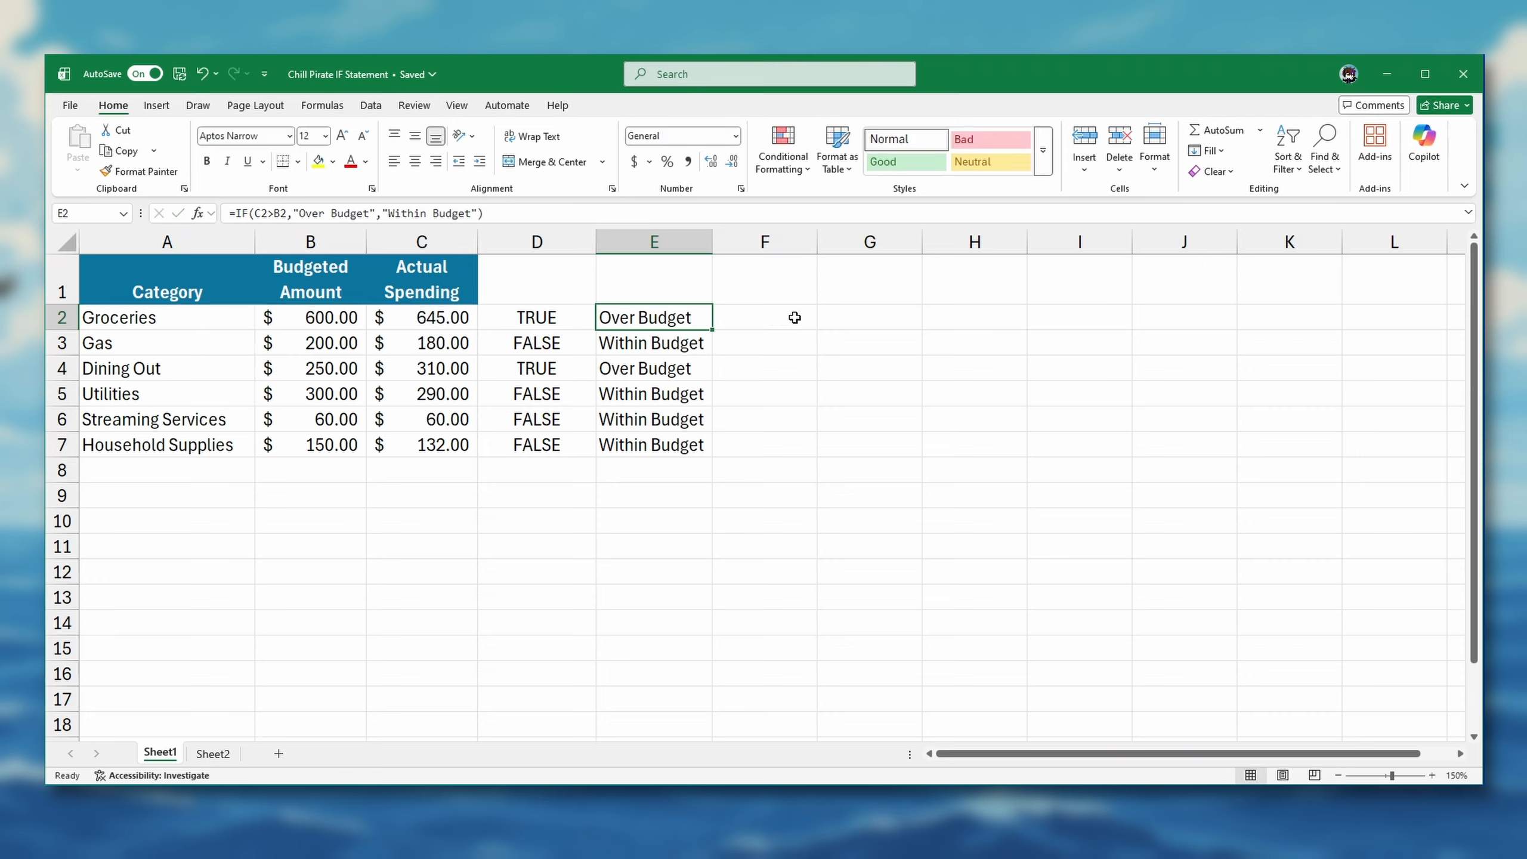
Delete column D with the TRUE/FALSE comparisons and inspect the IF formula that moves into D2
left_click(520, 243)
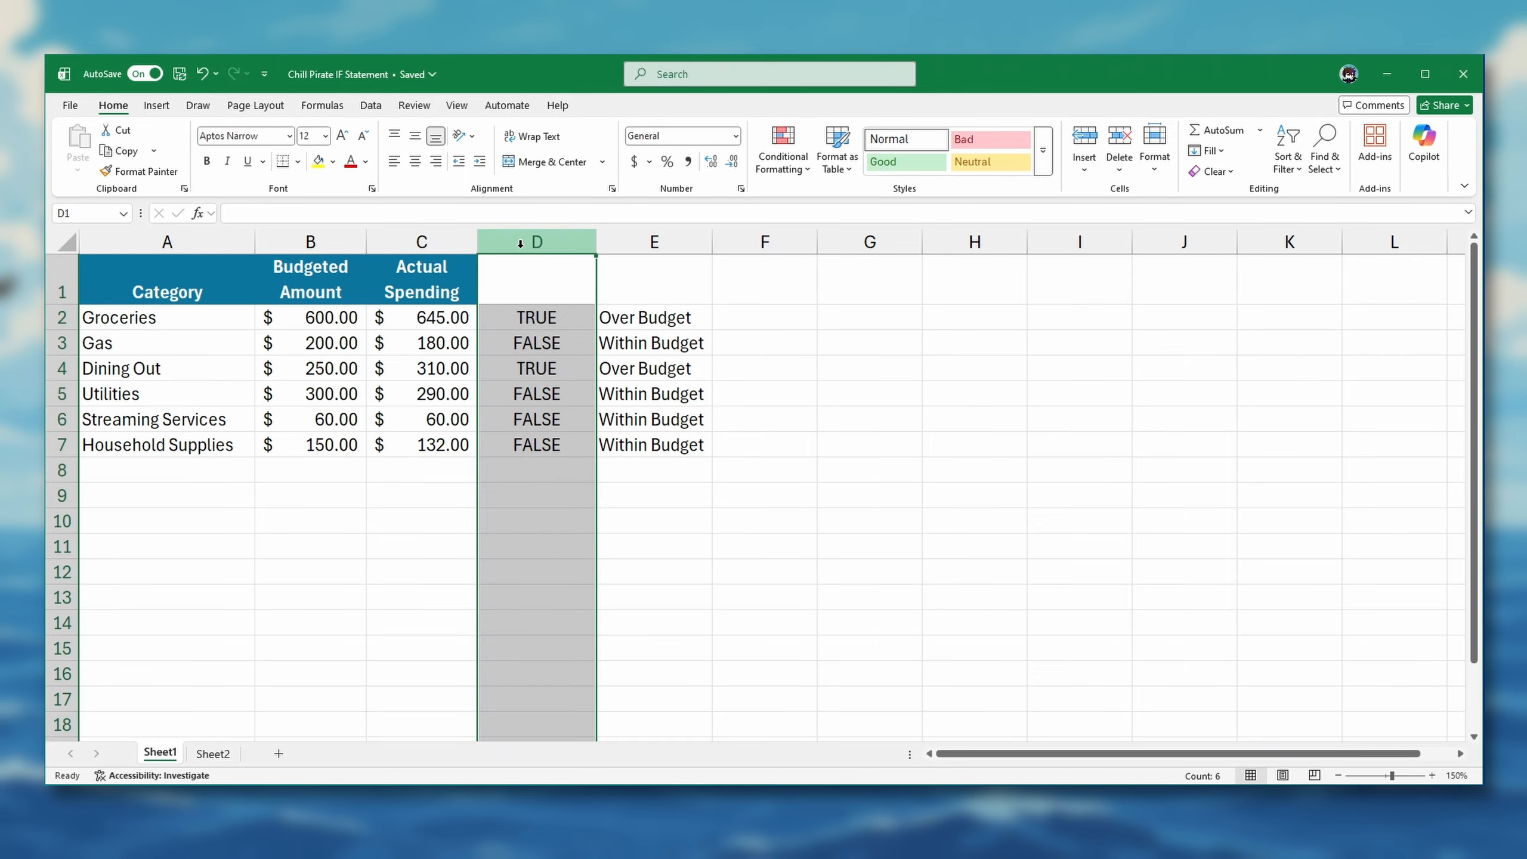
right_click(521, 242)
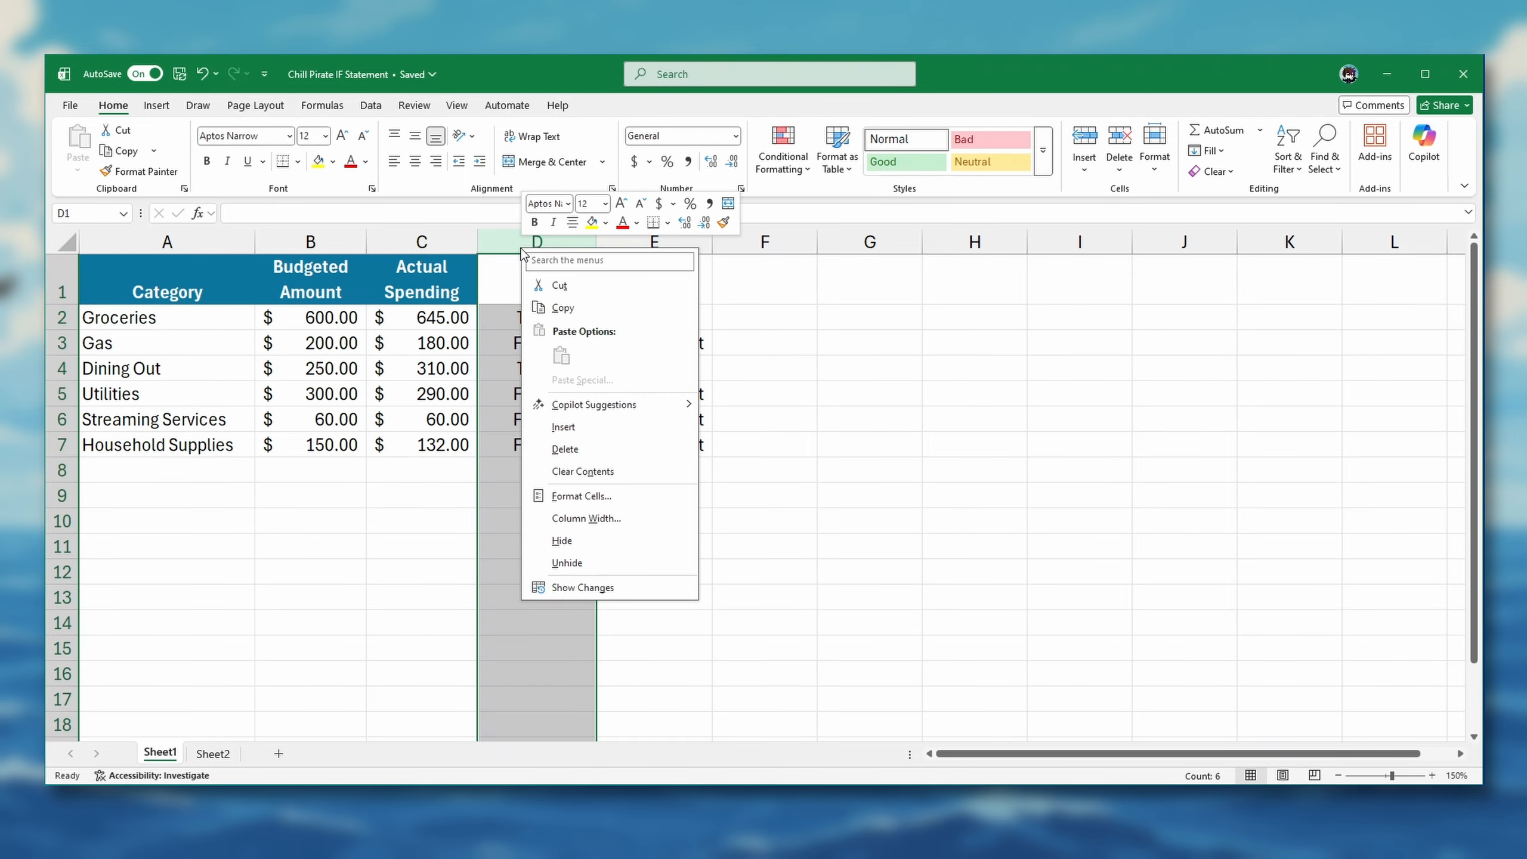
left_click(569, 445)
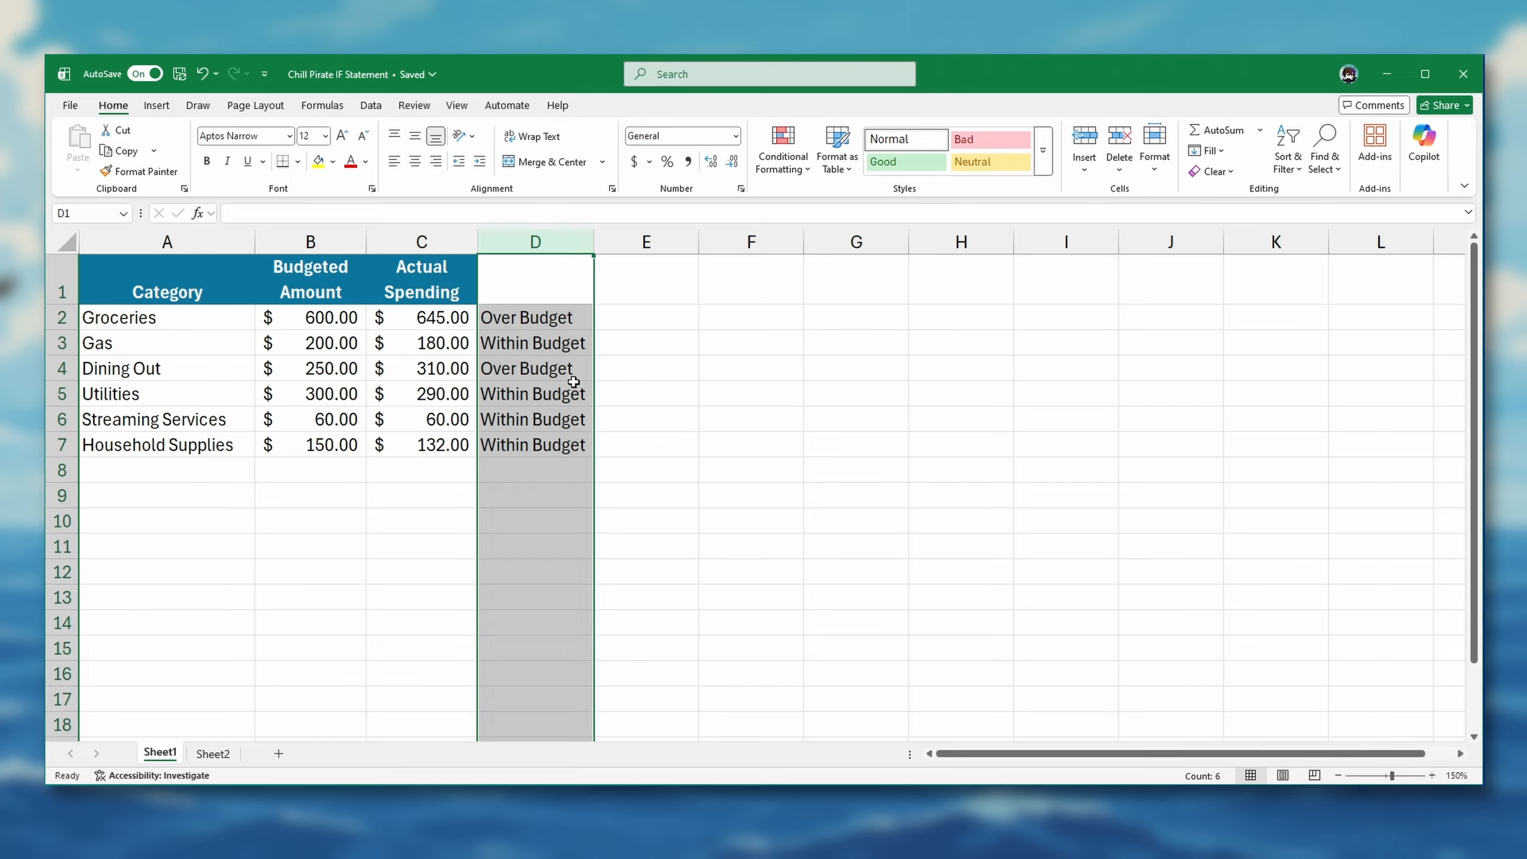
double_click(575, 317)
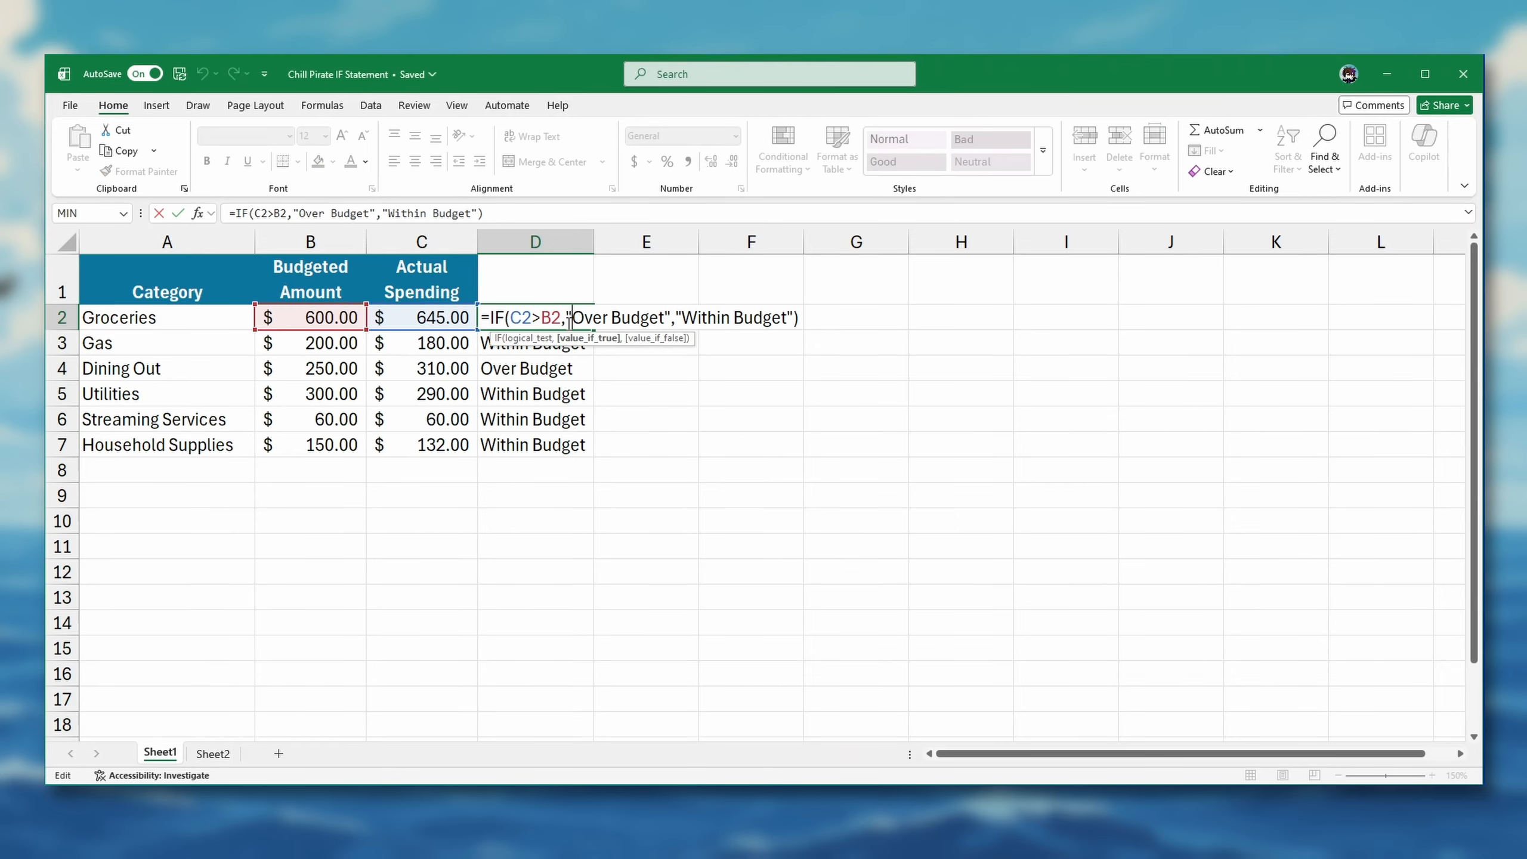
left_click(586, 419)
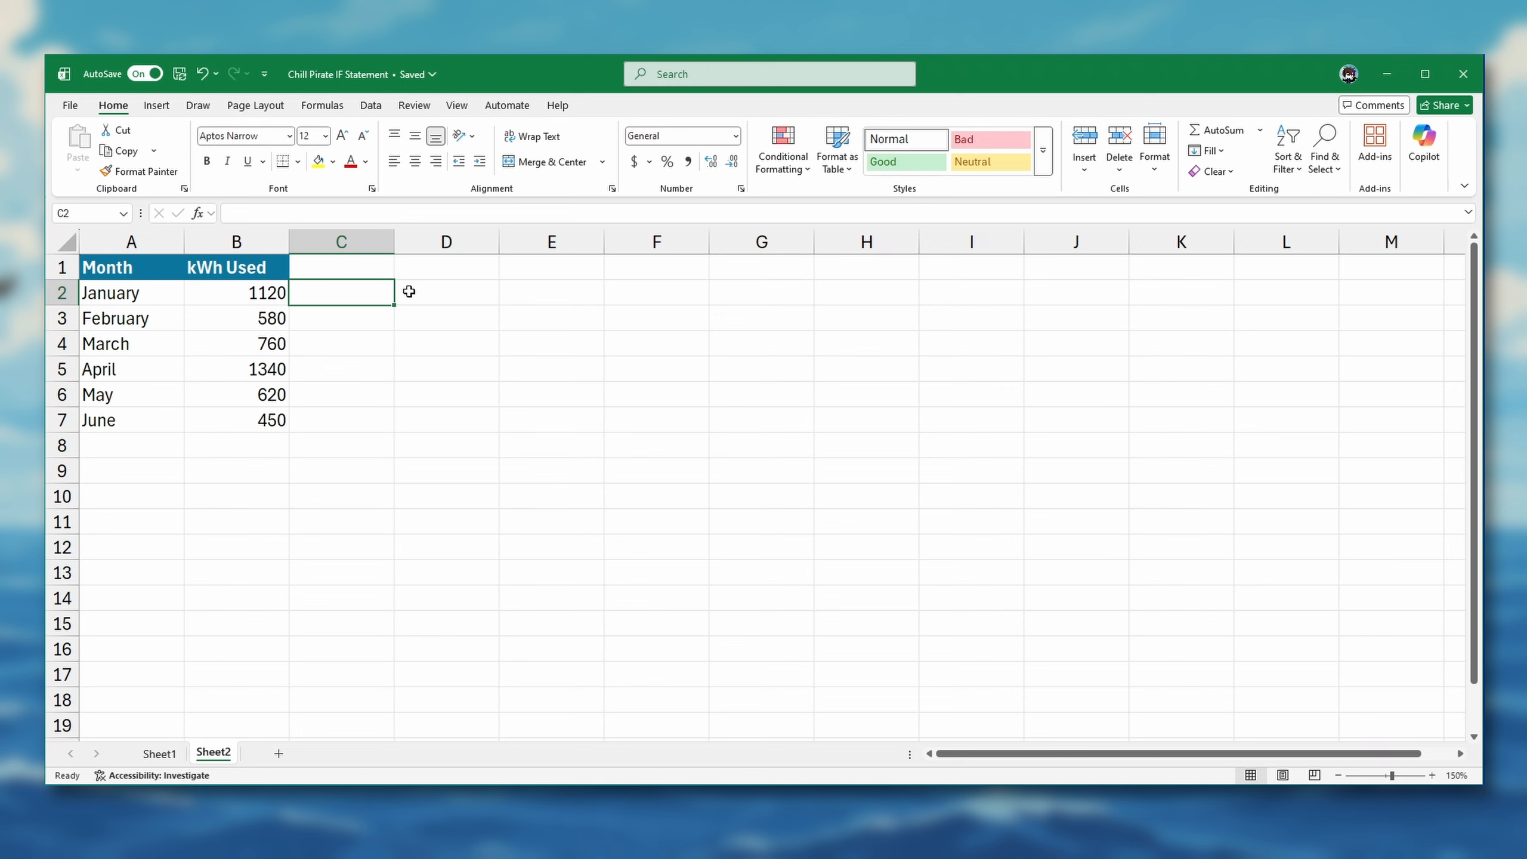
Enter the nested formula =IF(B2>=1000,"High",IF(B2>=600,"Medium","Low")) in cell C2 of Sheet2
type("=IF(")
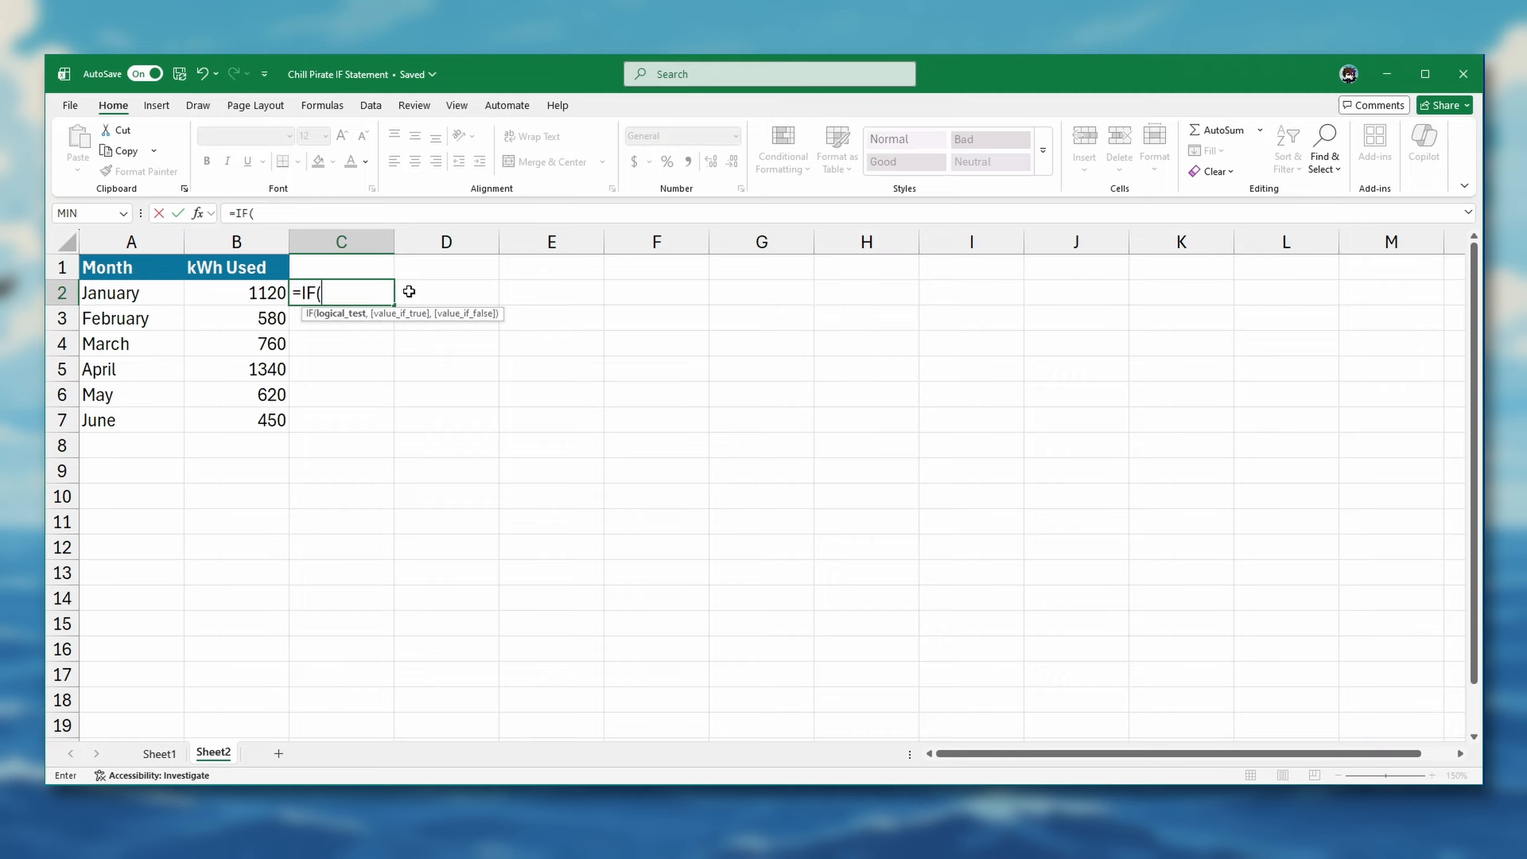
left_click(274, 294)
type(">=1000,")
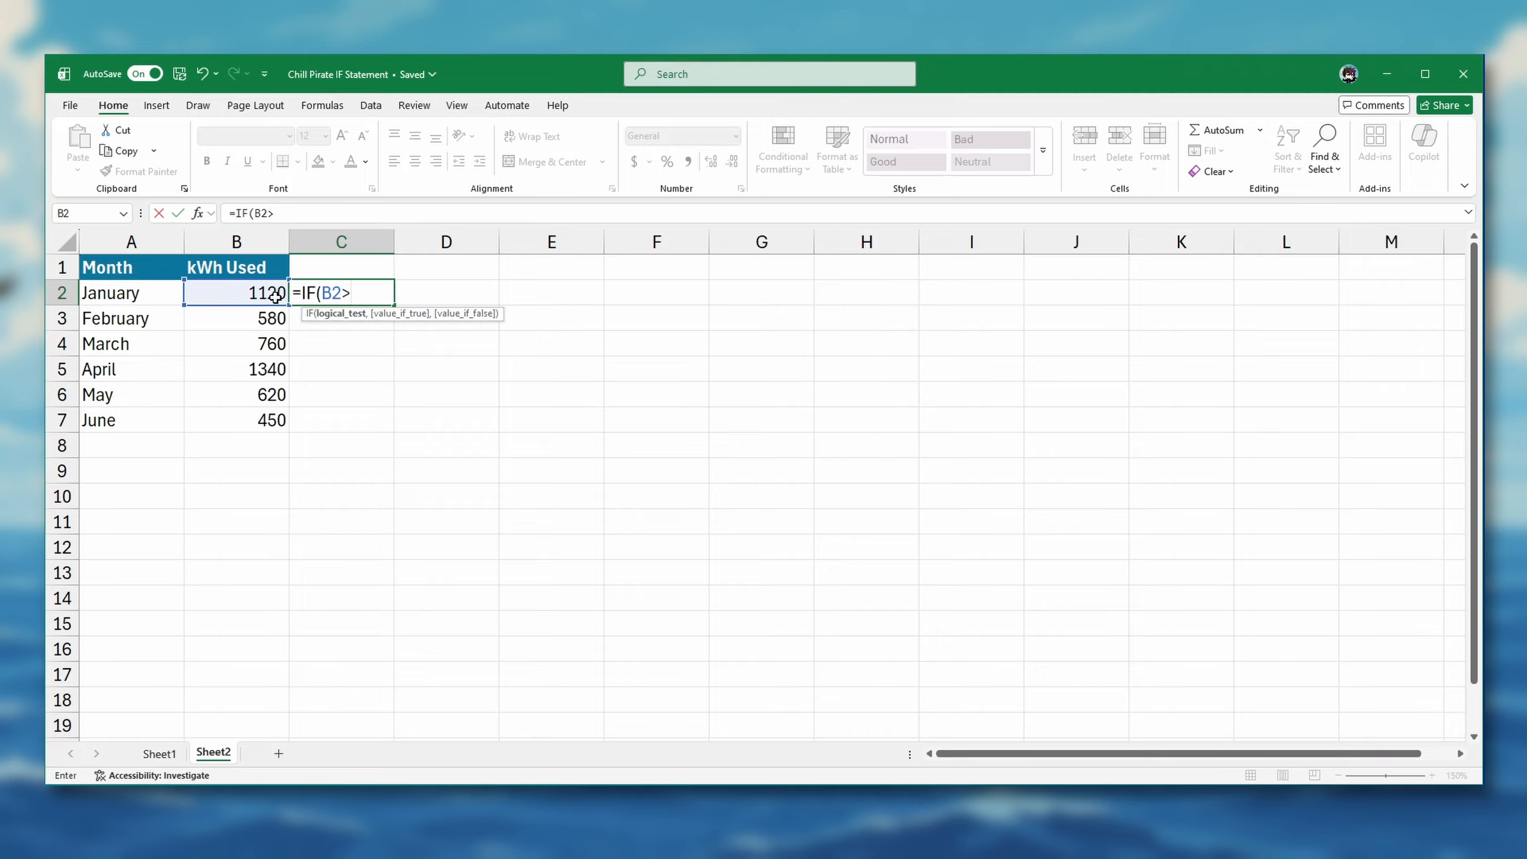
type("\"High\",IF(")
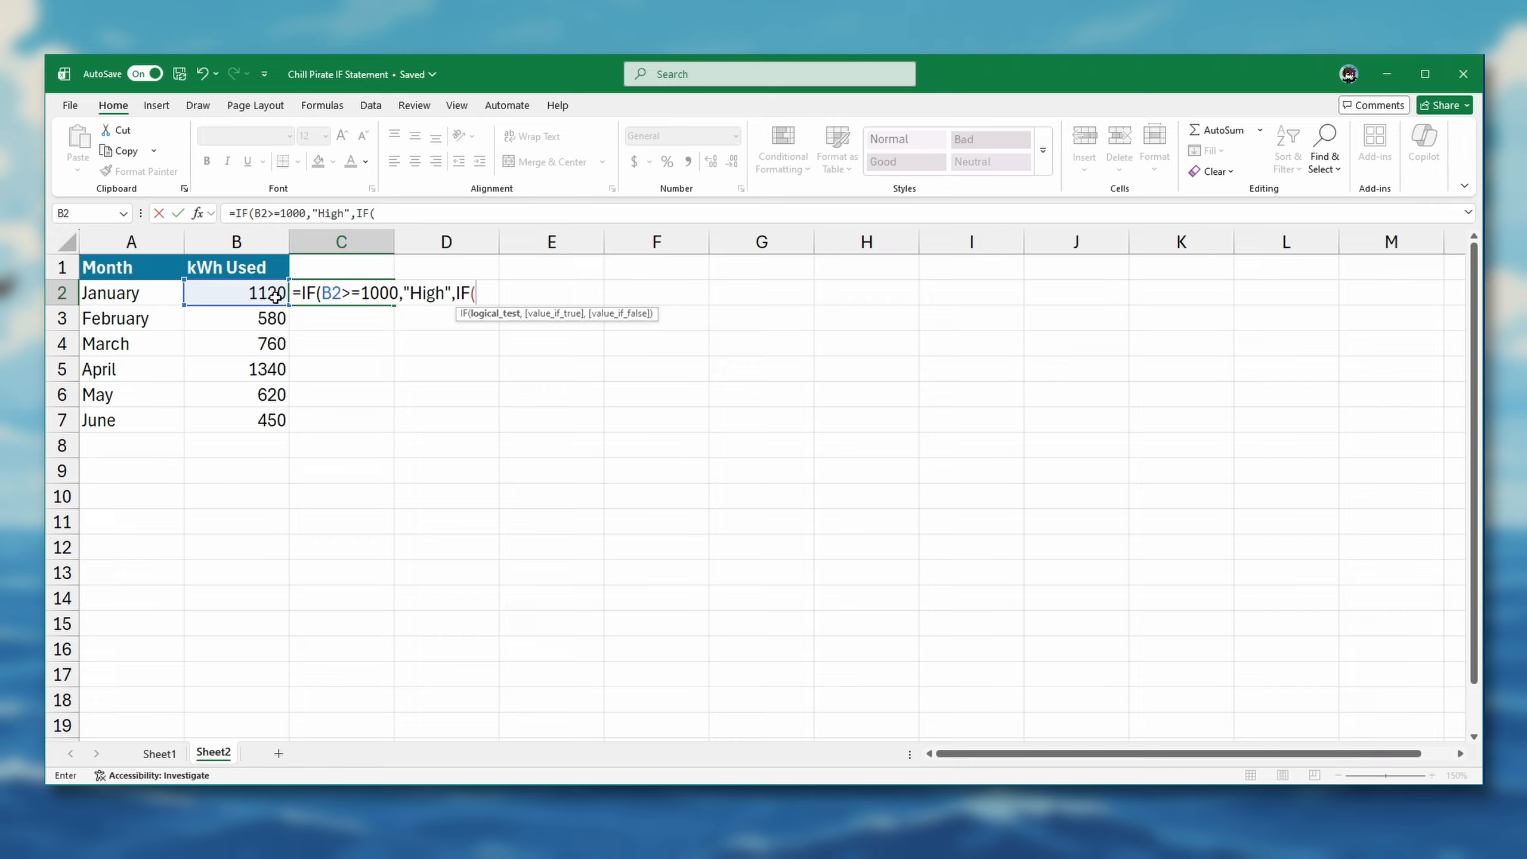
left_click(274, 294)
type(">=600,")
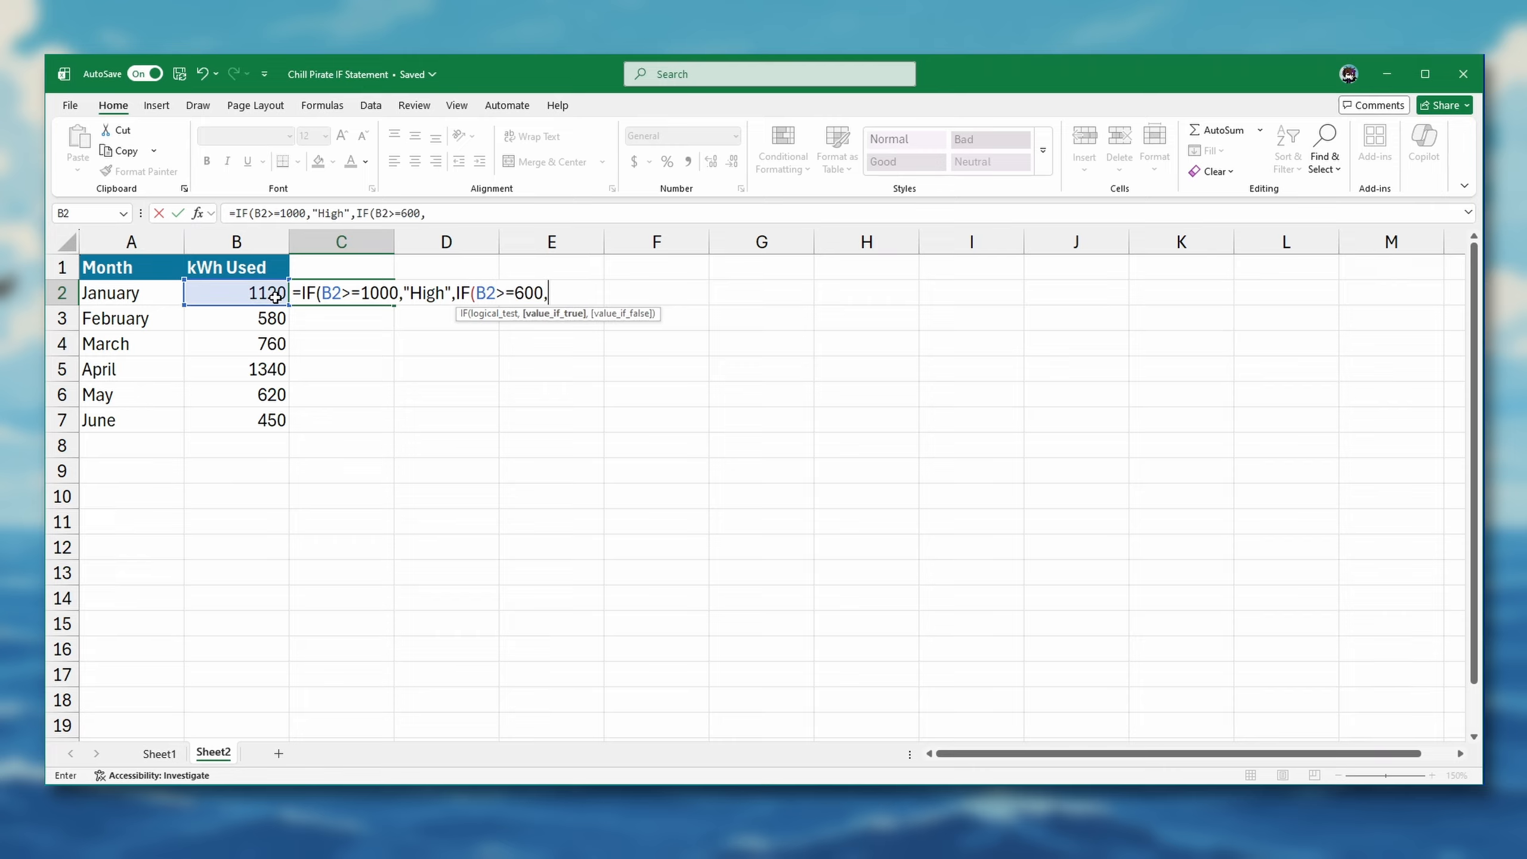
type("\"Medium\",\"Low\"))")
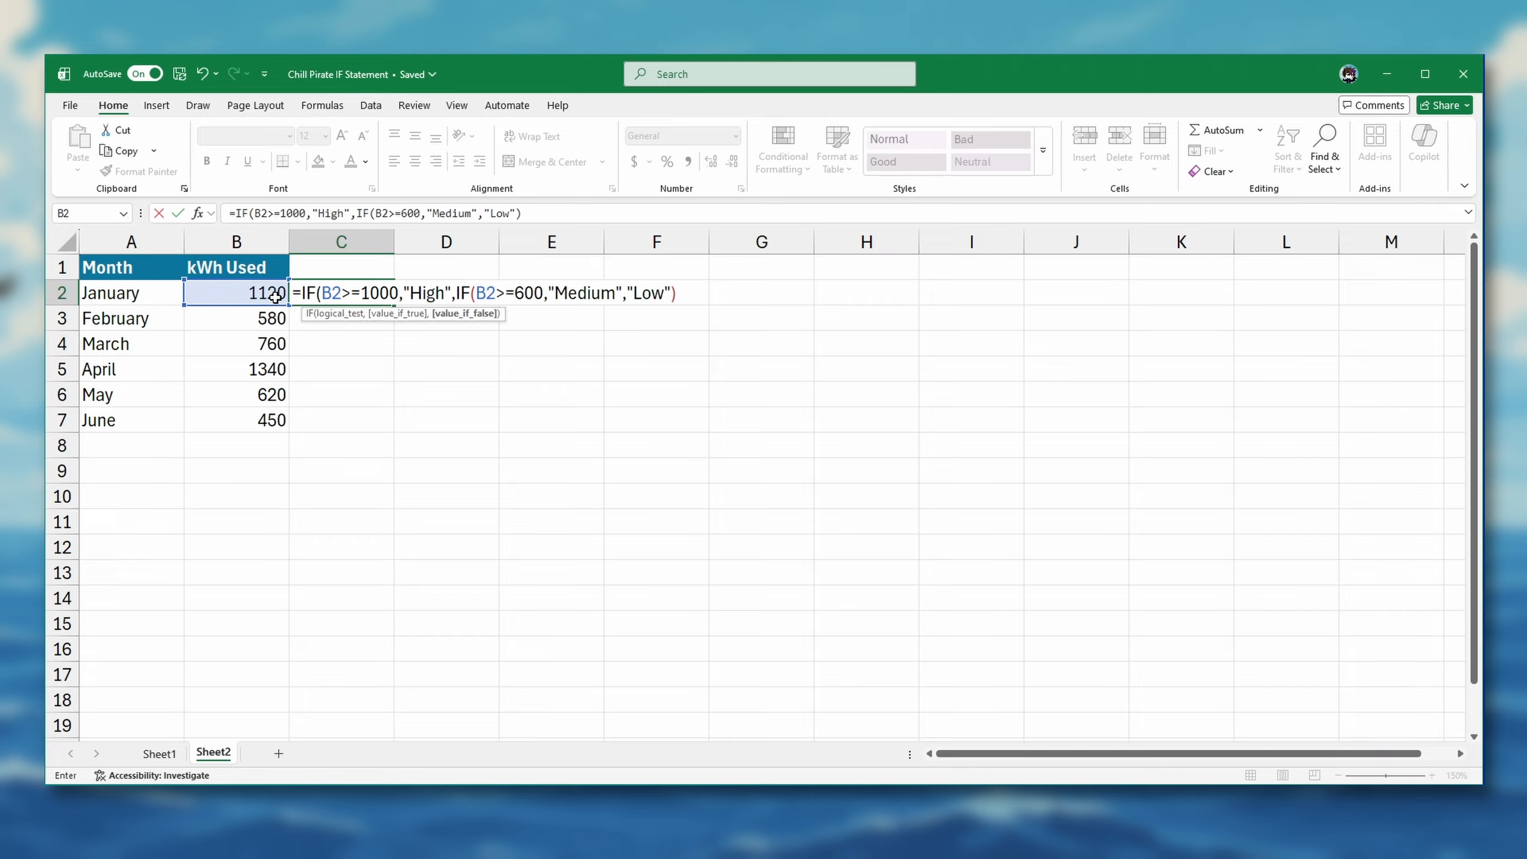
key("Return")
Fill the nested IF formula from C2 down through C7 for all months
left_click(388, 302)
double_click(392, 307)
left_click(352, 297)
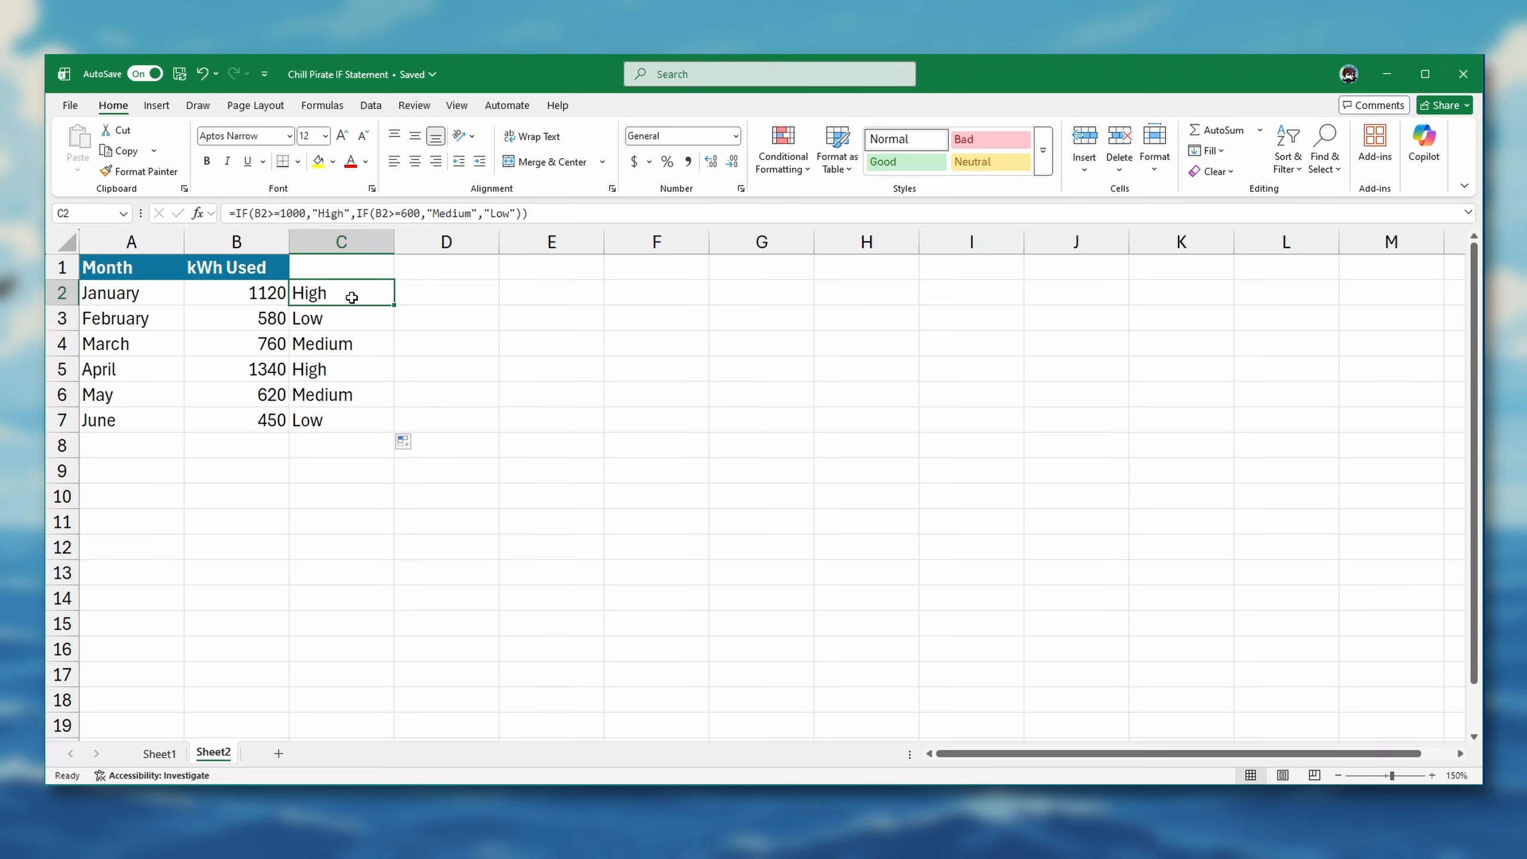
Examine the nested IF formula in C2, highlighting the inner IF that serves as the value-if-false argument
double_click(352, 297)
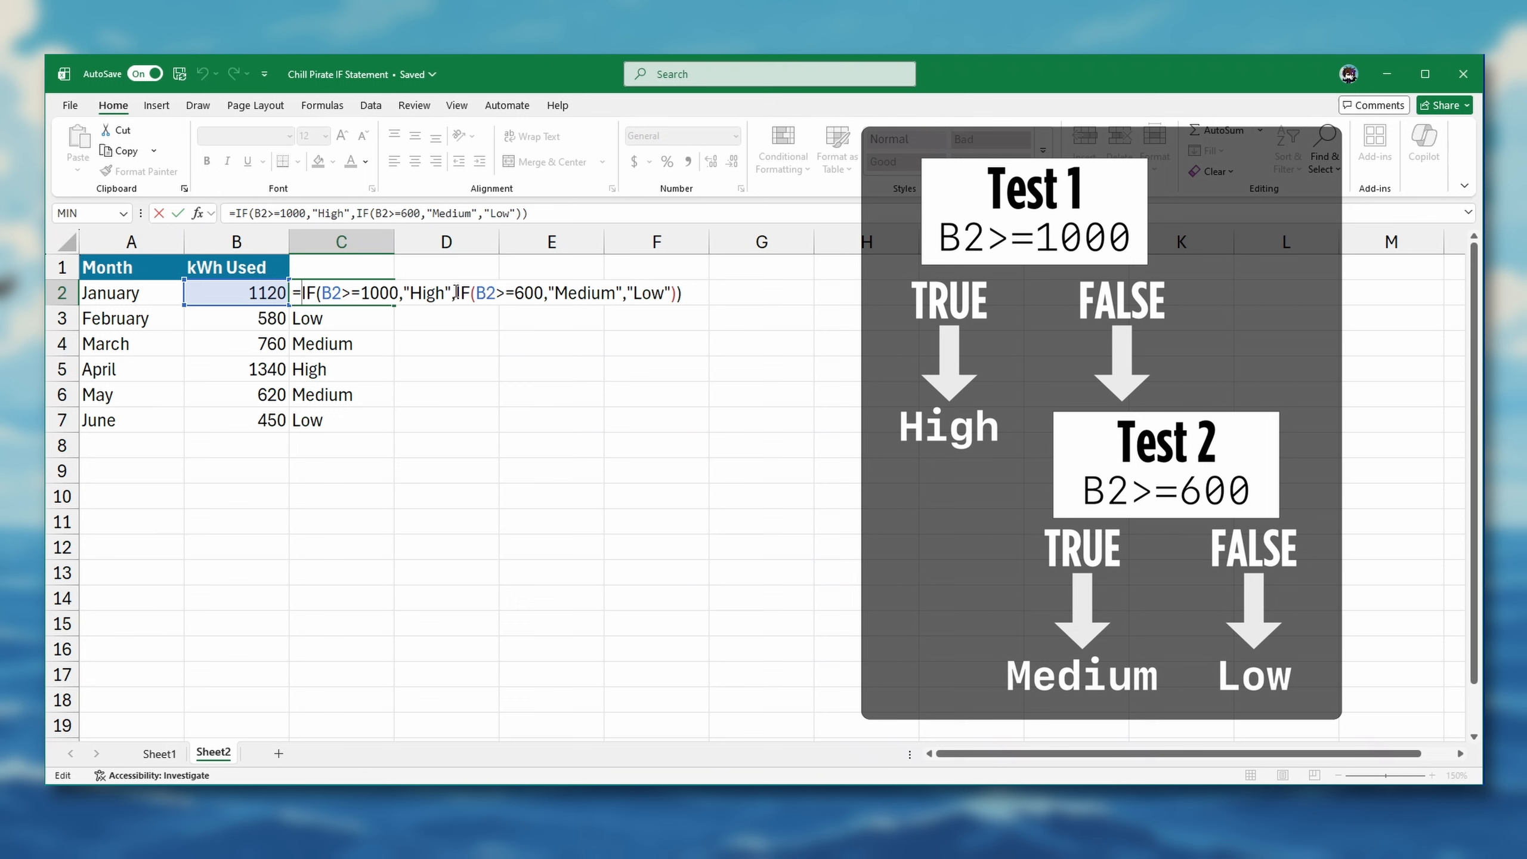
left_click_drag(455, 293, 683, 304)
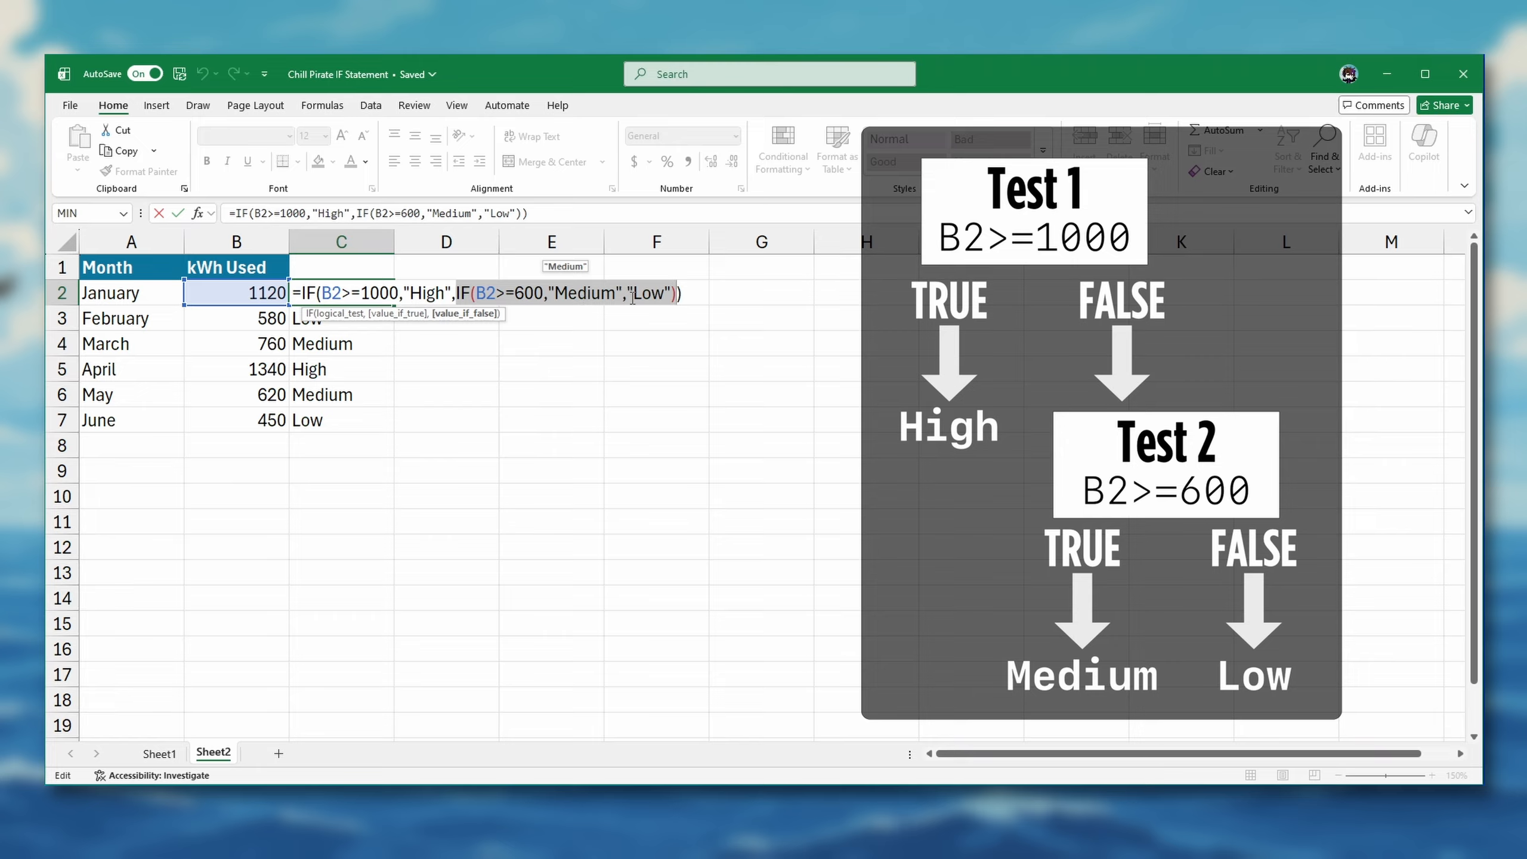
left_click_drag(674, 280, 681, 284)
key("Return")
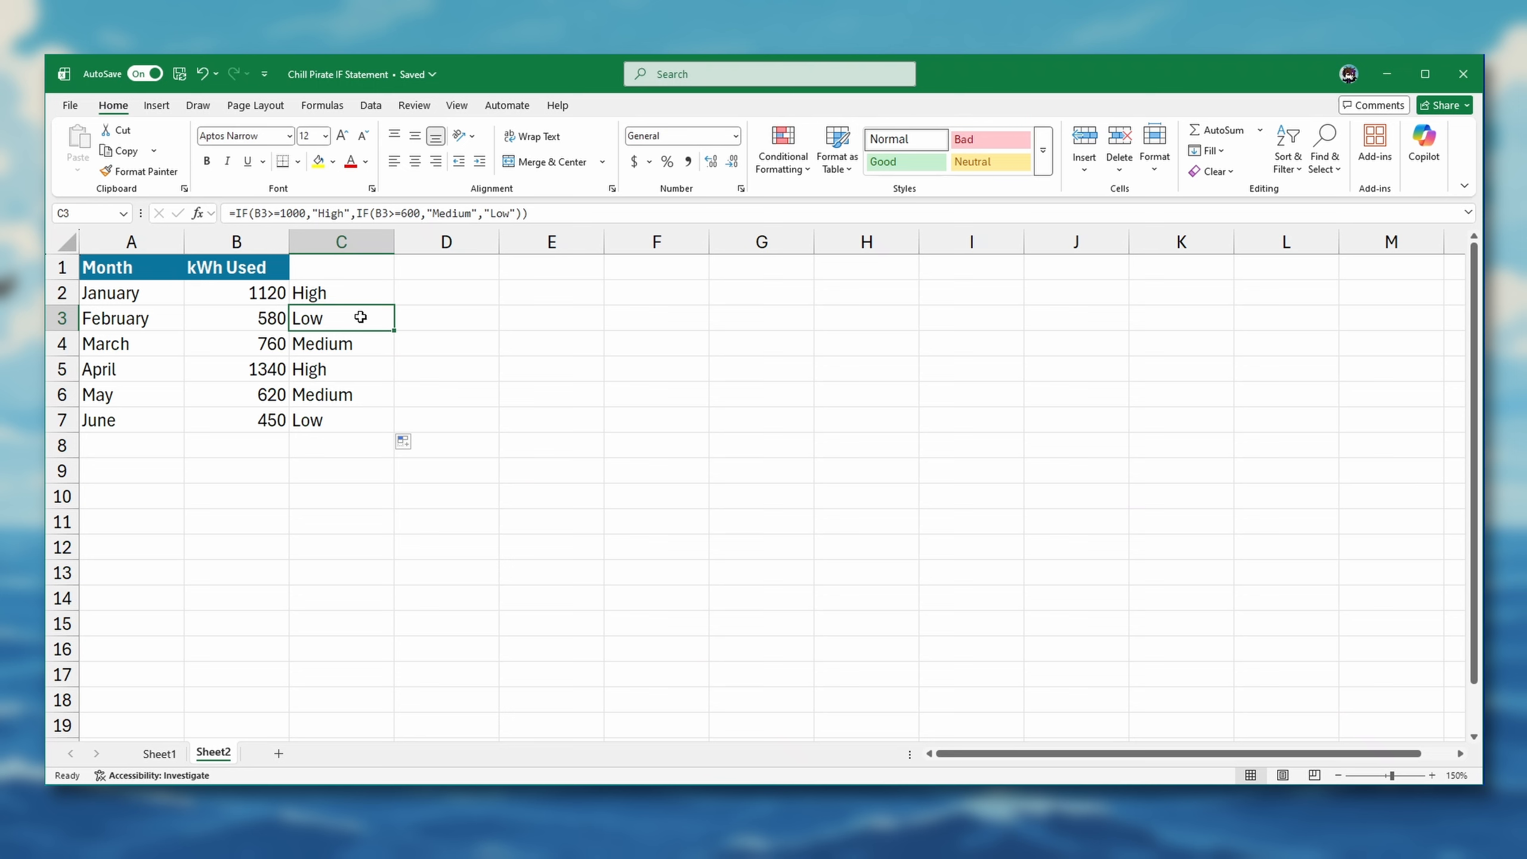
Examine how the nested IF formulas for February in C3 and March in C4 evaluate their tests
double_click(360, 316)
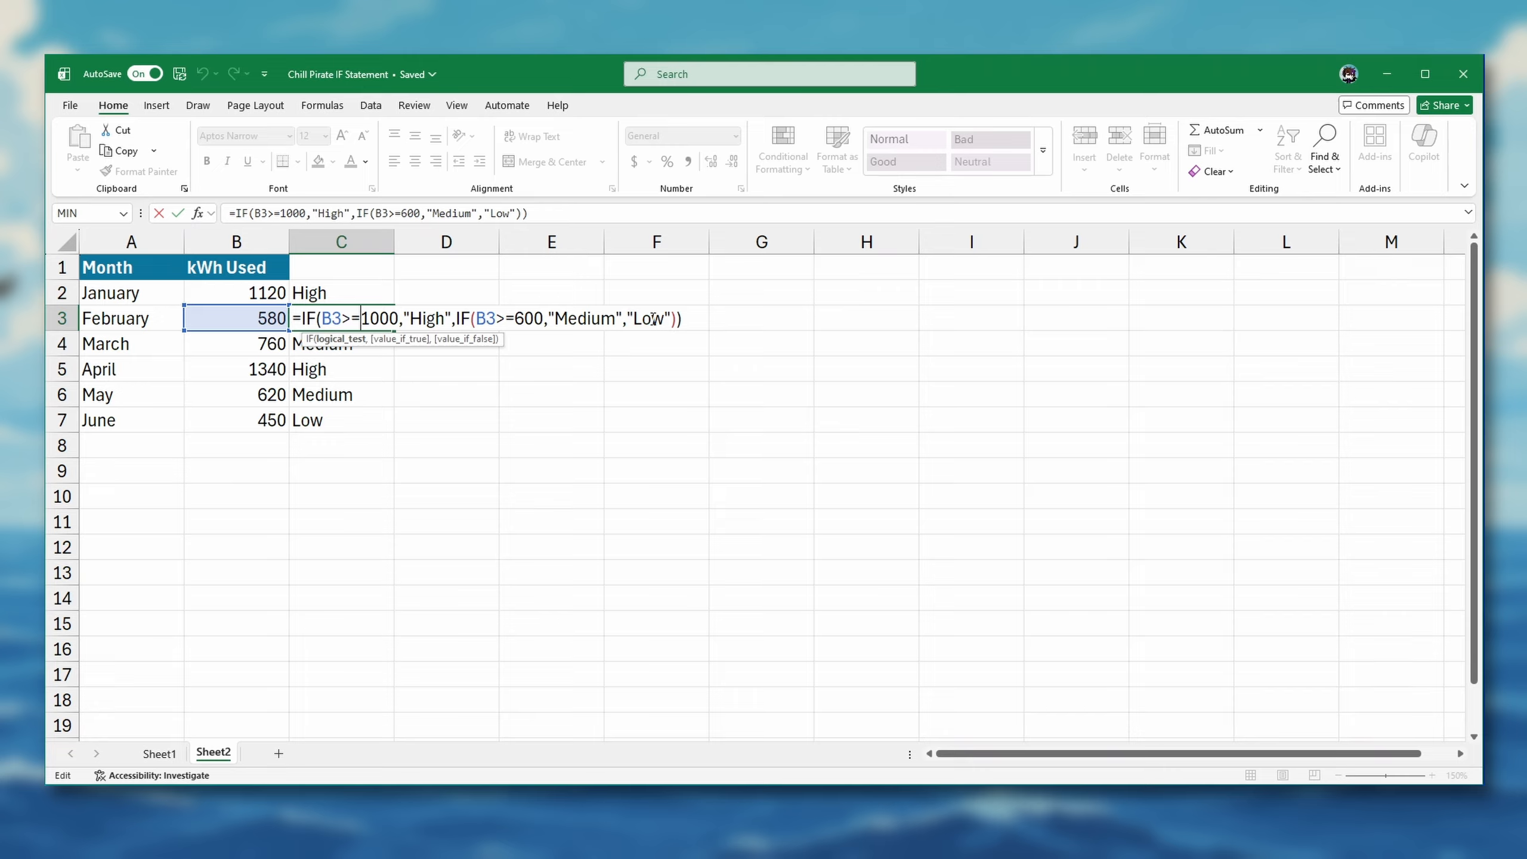
key("Escape")
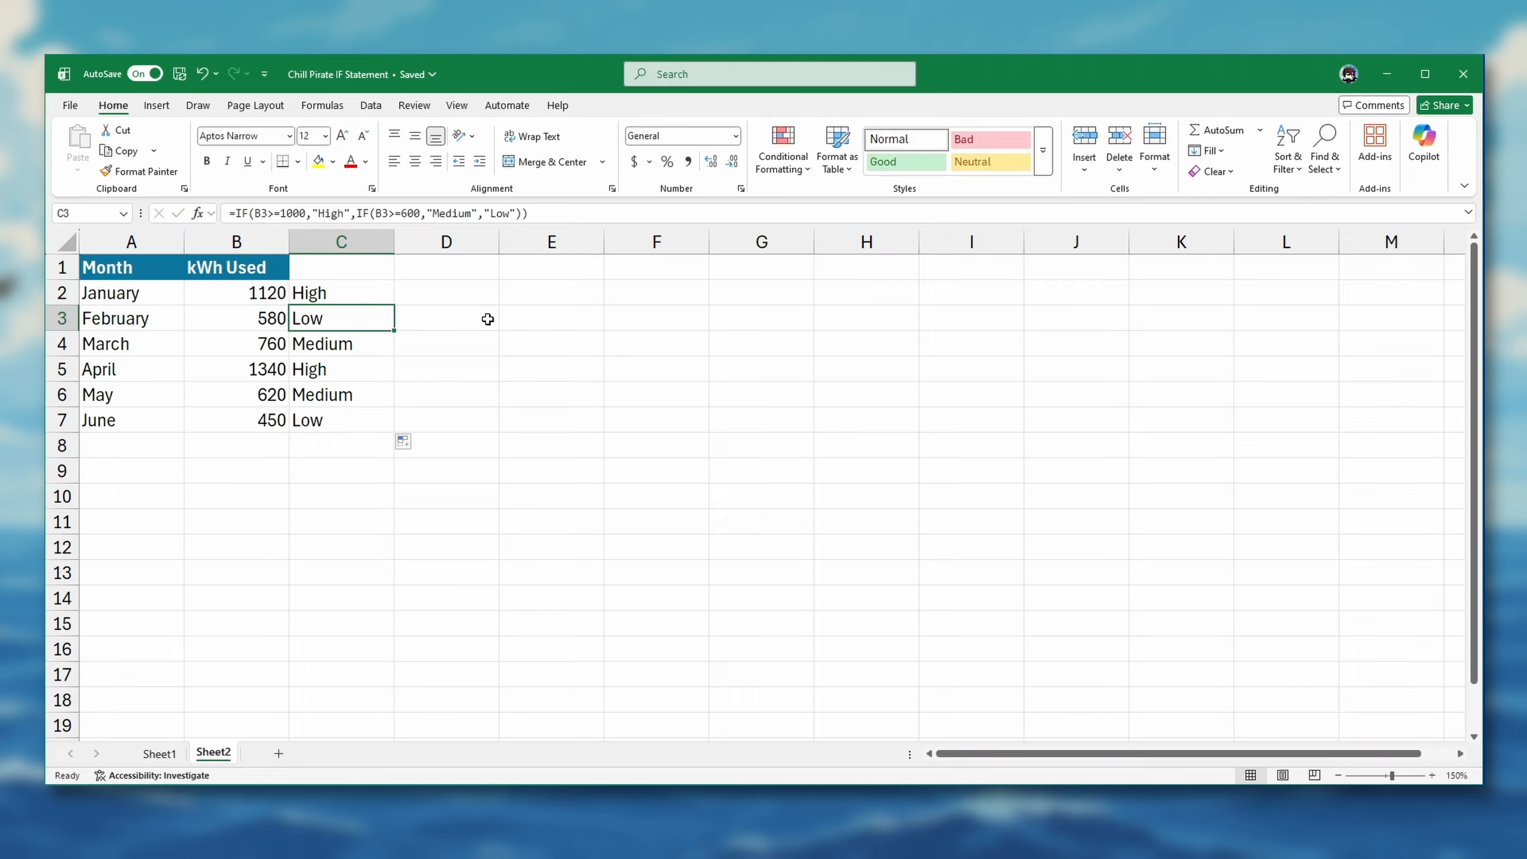
left_click(360, 346)
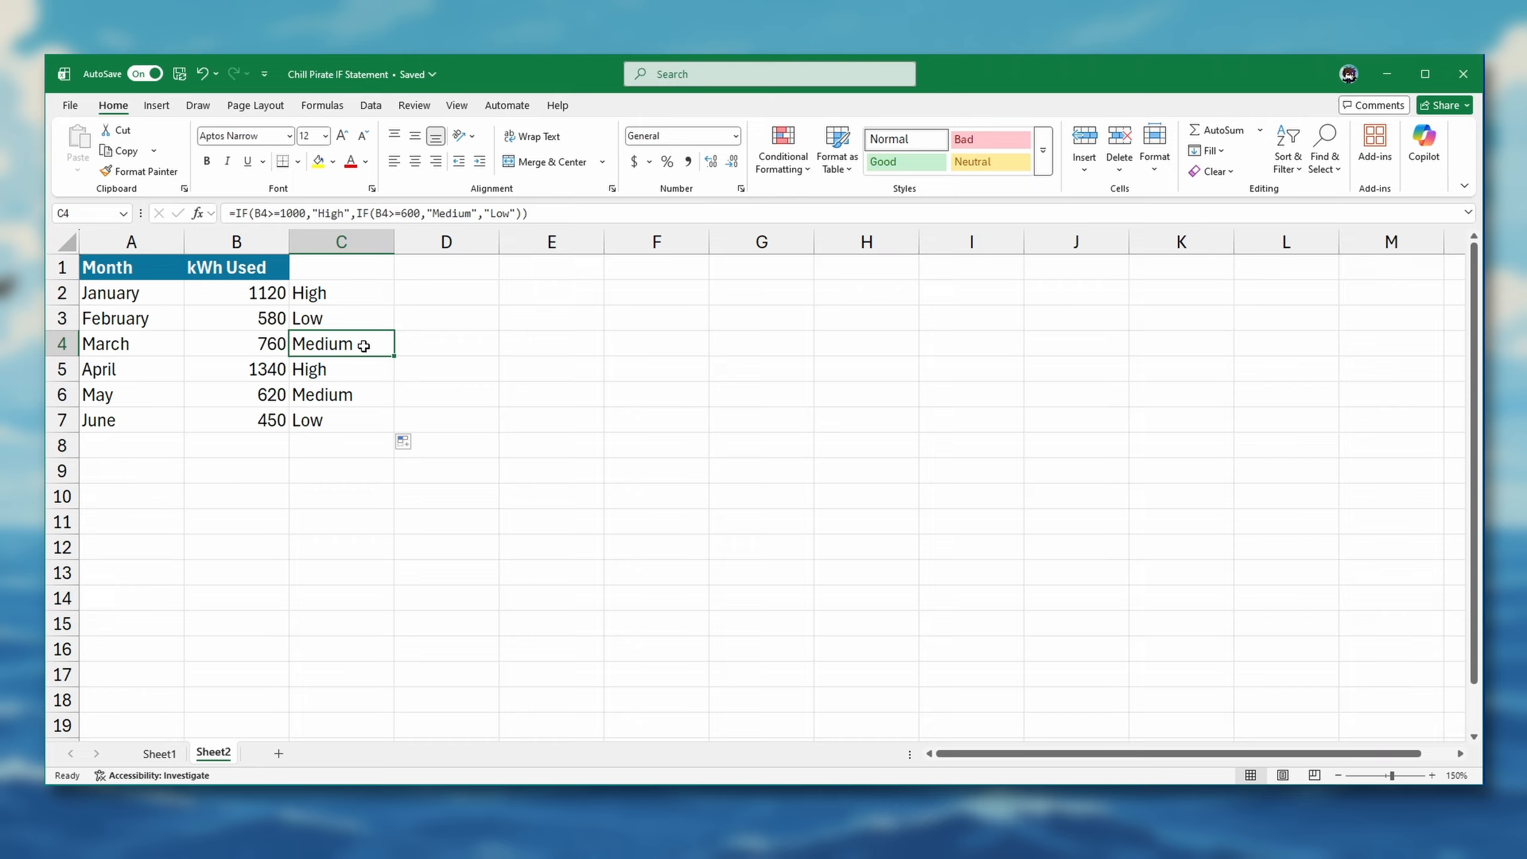
double_click(295, 343)
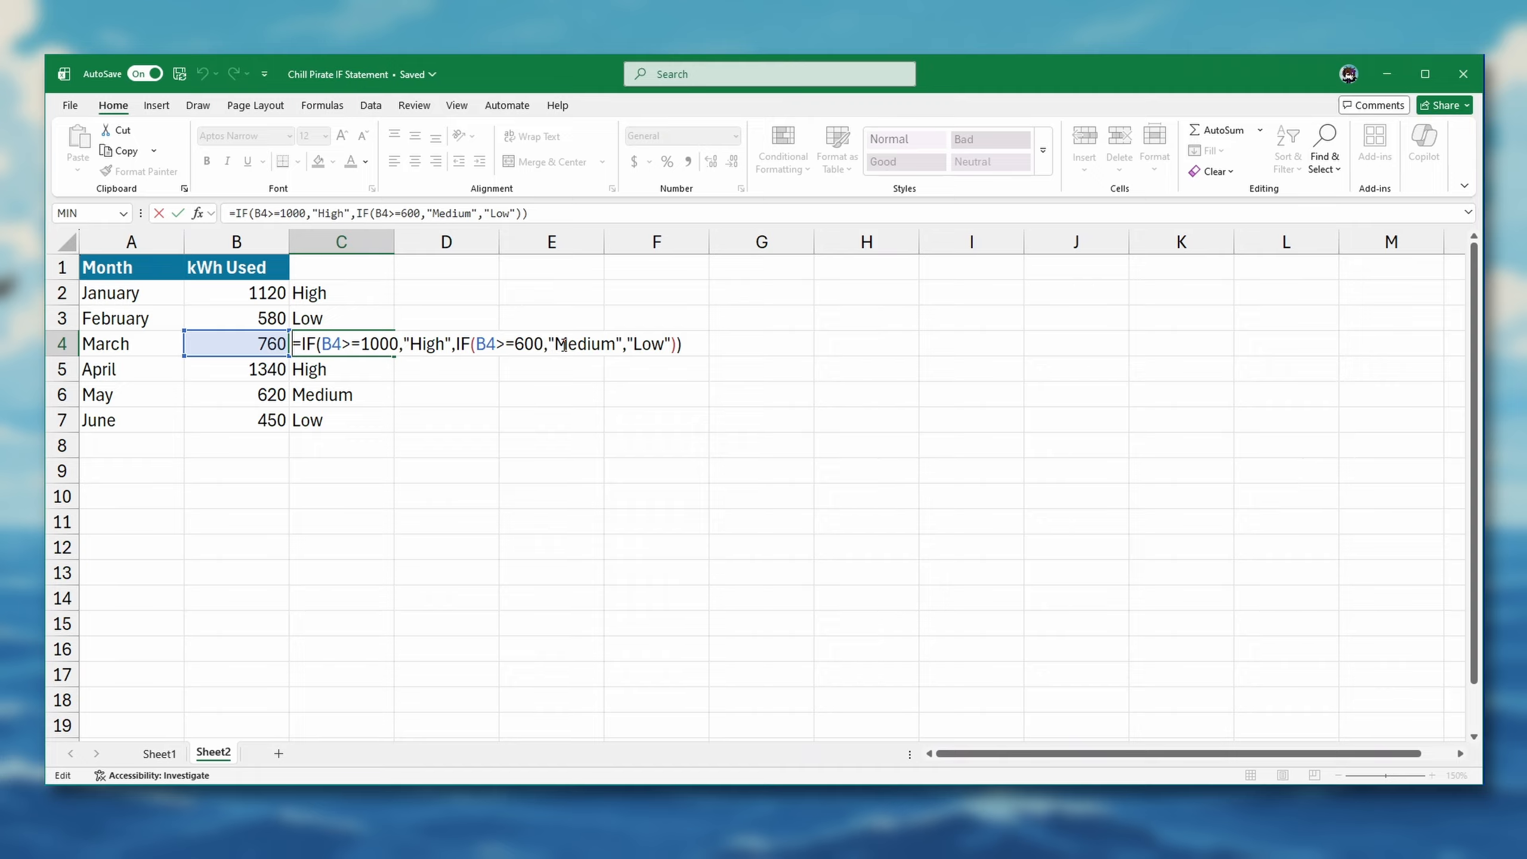
key("ctrl+Return")
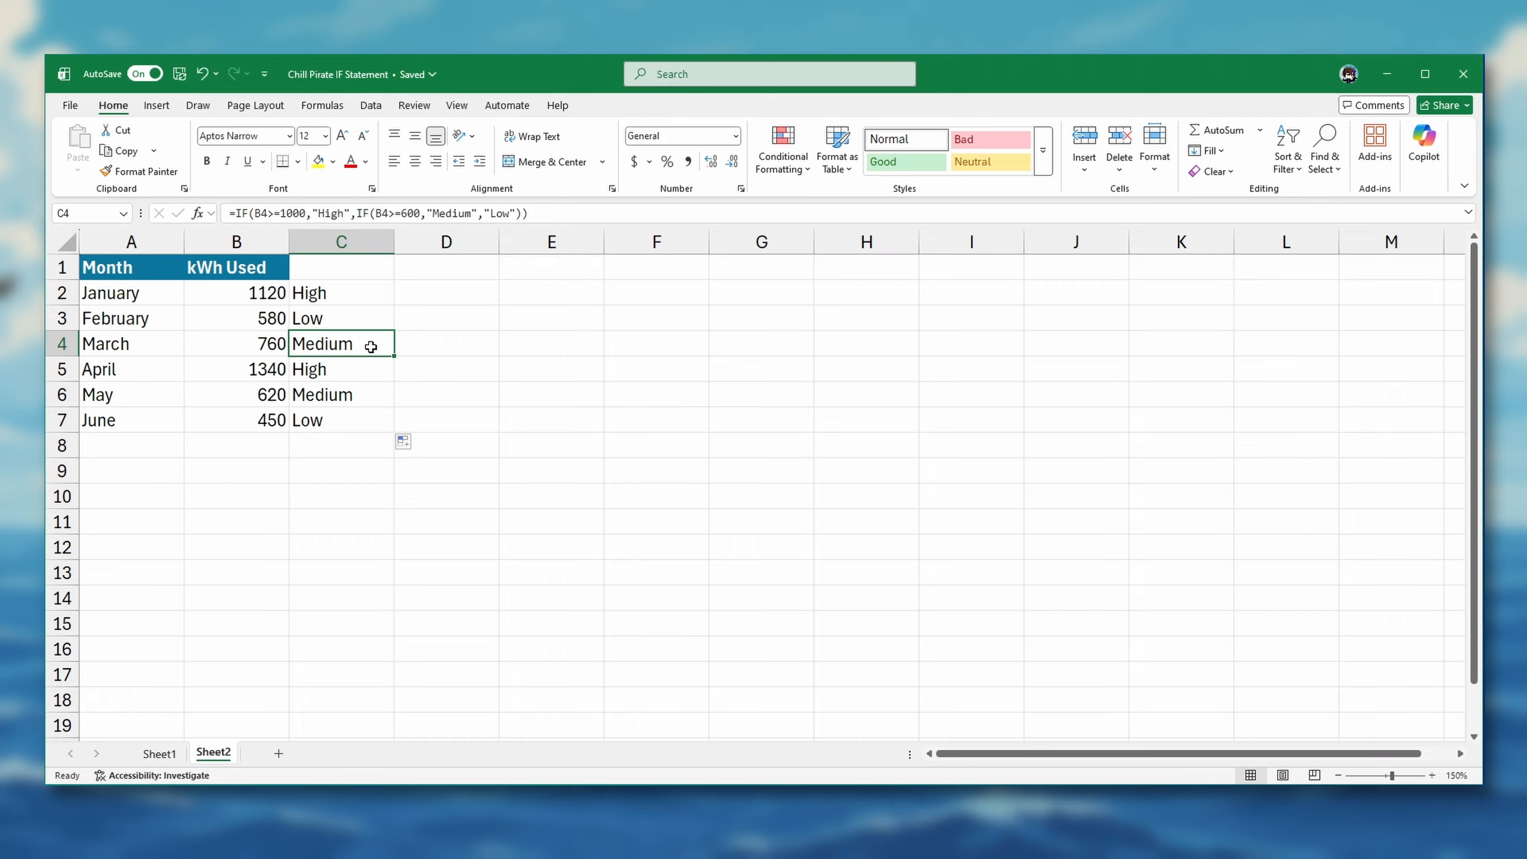
Change the outer IF in C2's formula to test B2>=600 and return "Medium" when true
left_click(299, 300)
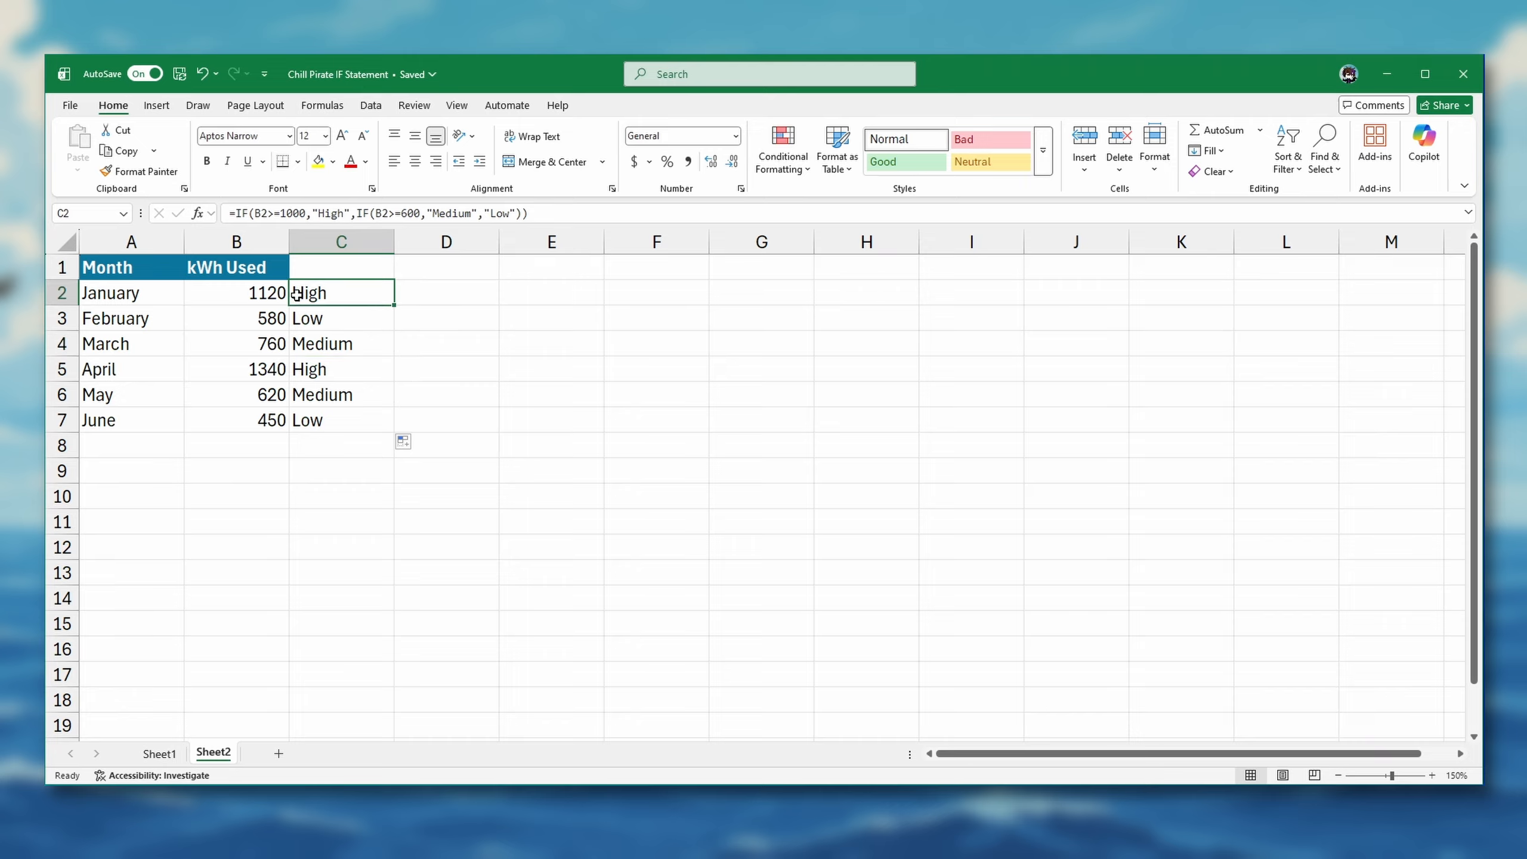
double_click(297, 294)
left_click_drag(361, 294, 395, 293)
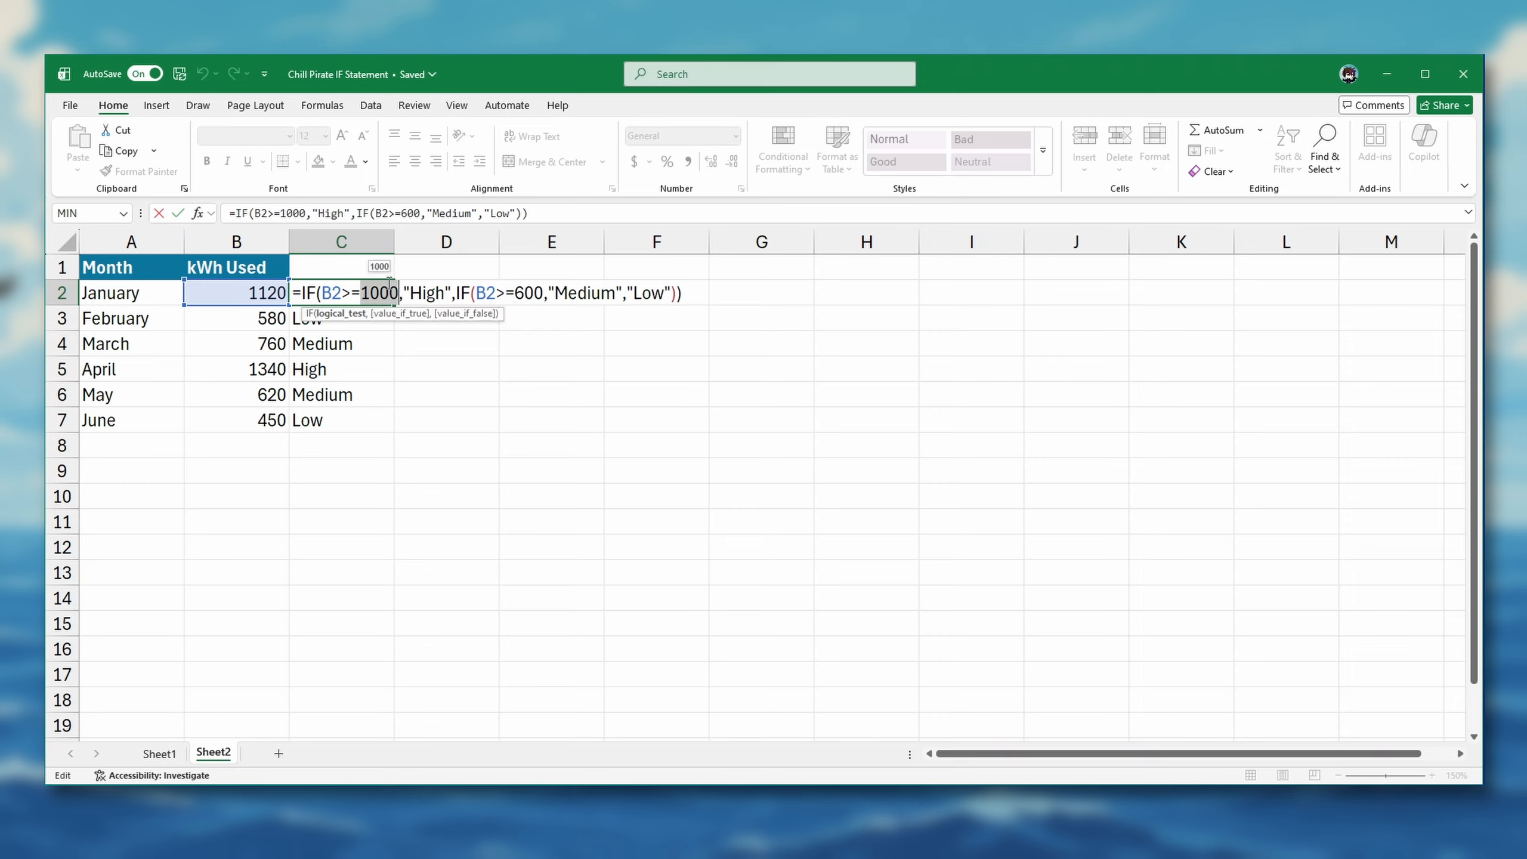
type("600")
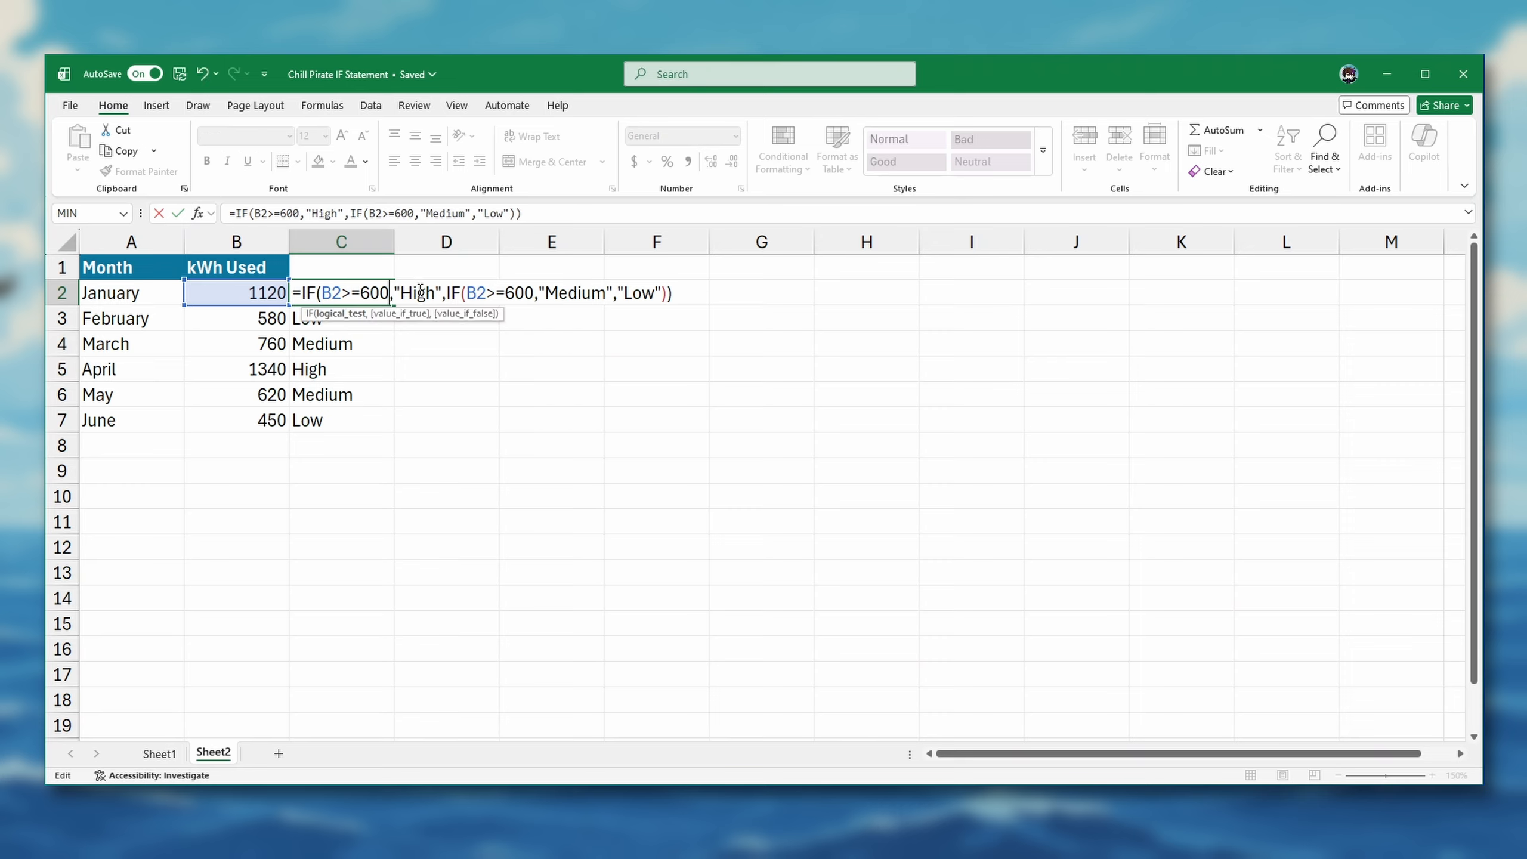
double_click(419, 292)
type("\"Mediu")
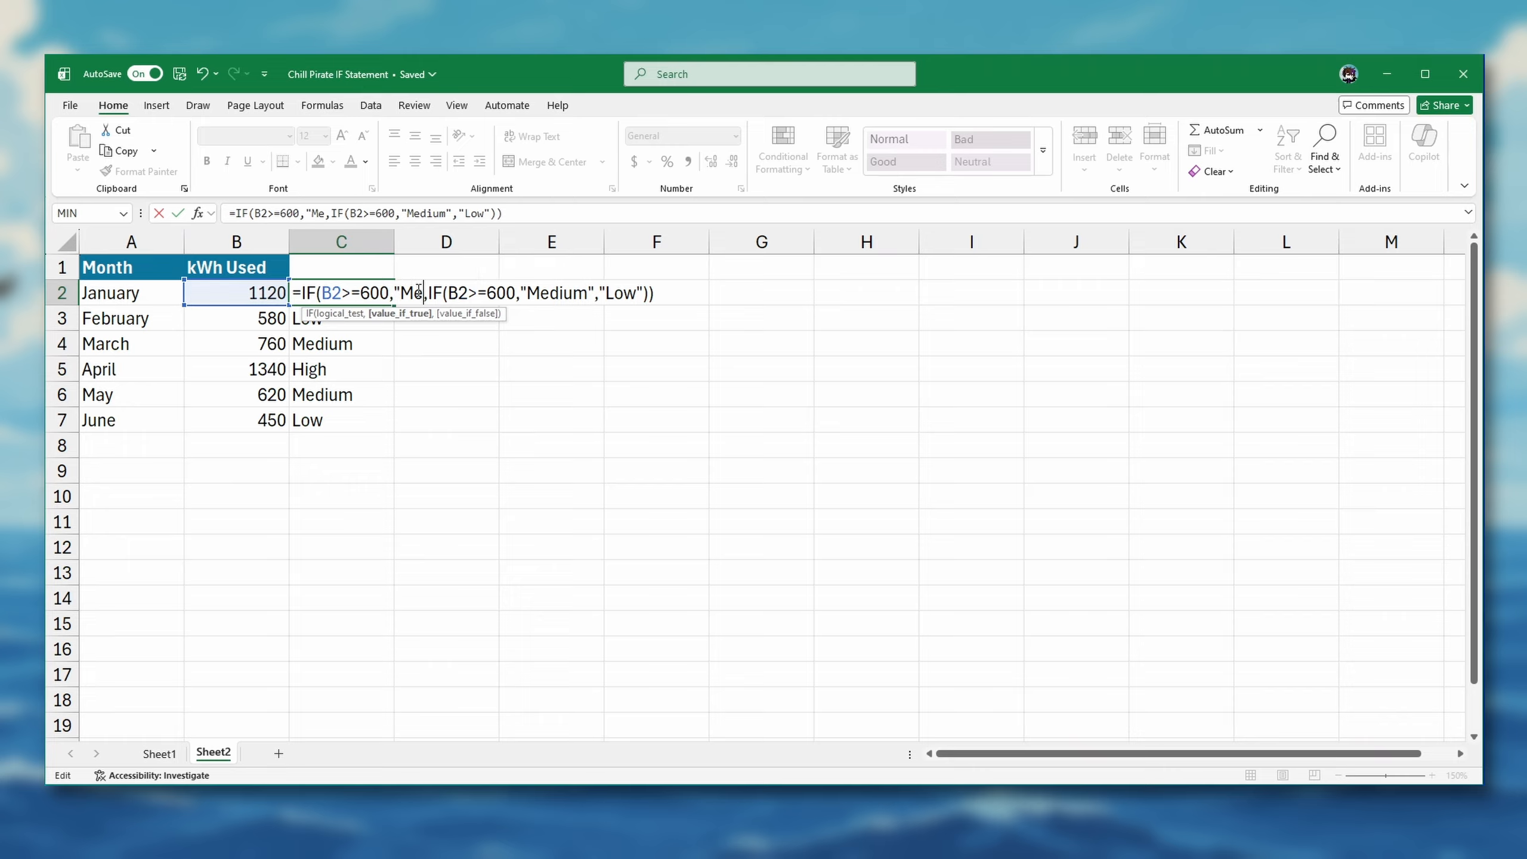
type("m\"")
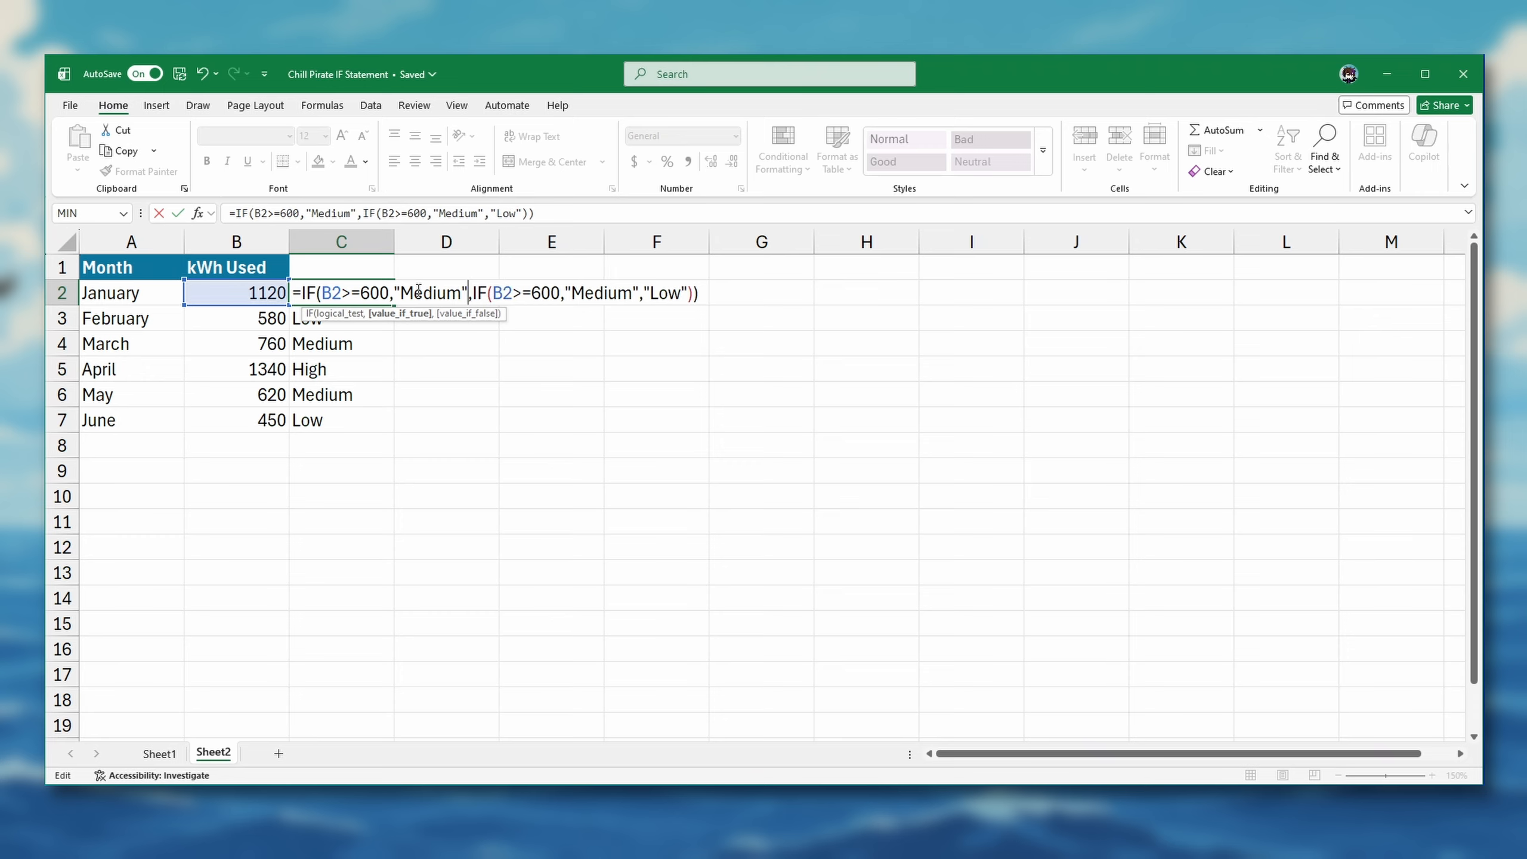
Change the inner IF in C2's formula to test B2>=1000 and return "High" when true, and commit the formula
left_click_drag(531, 293, 561, 294)
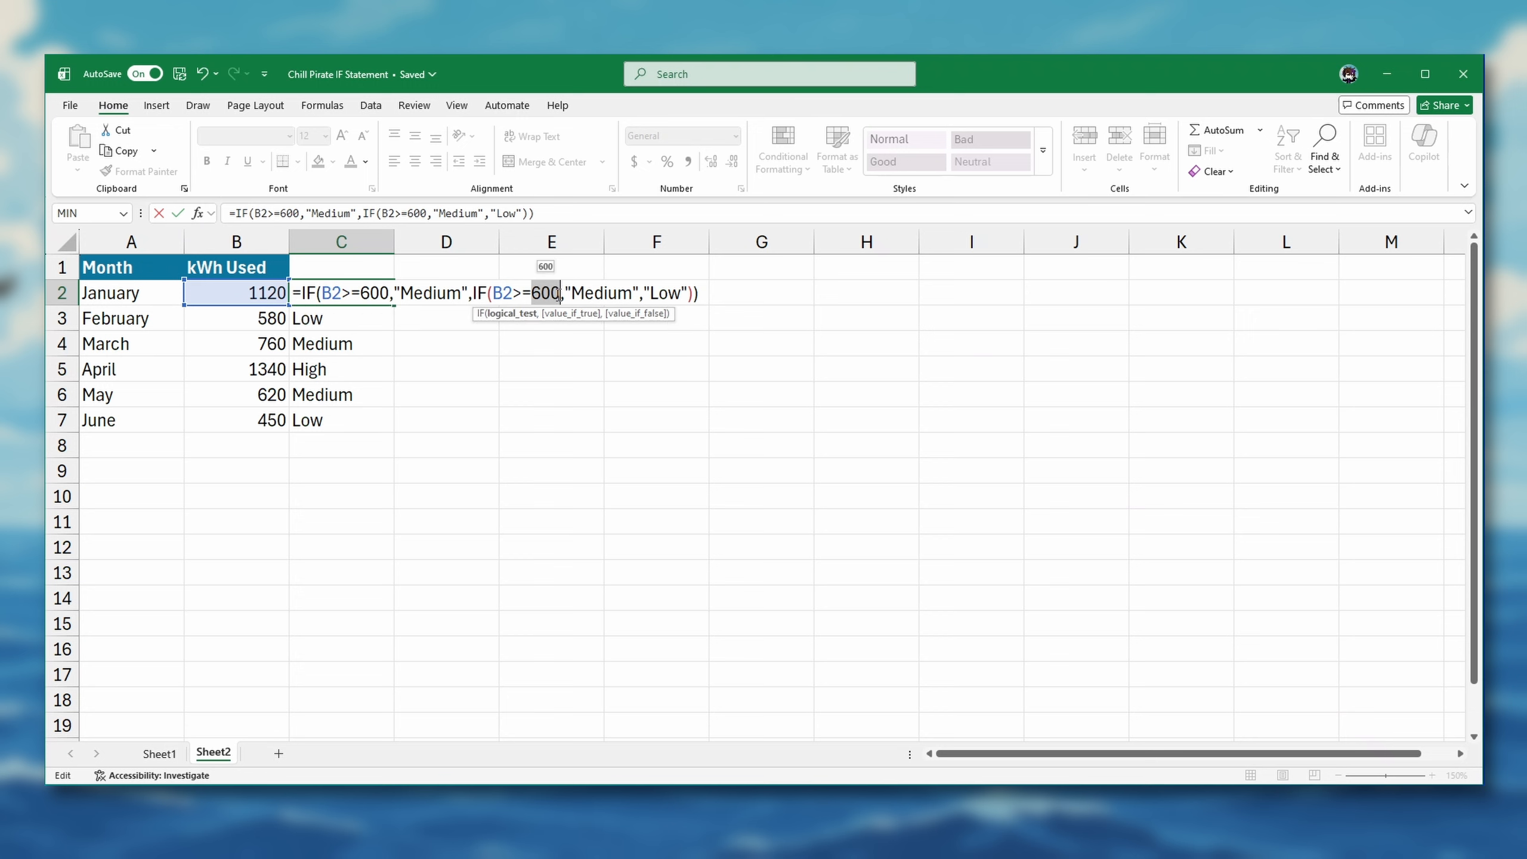
type("1000")
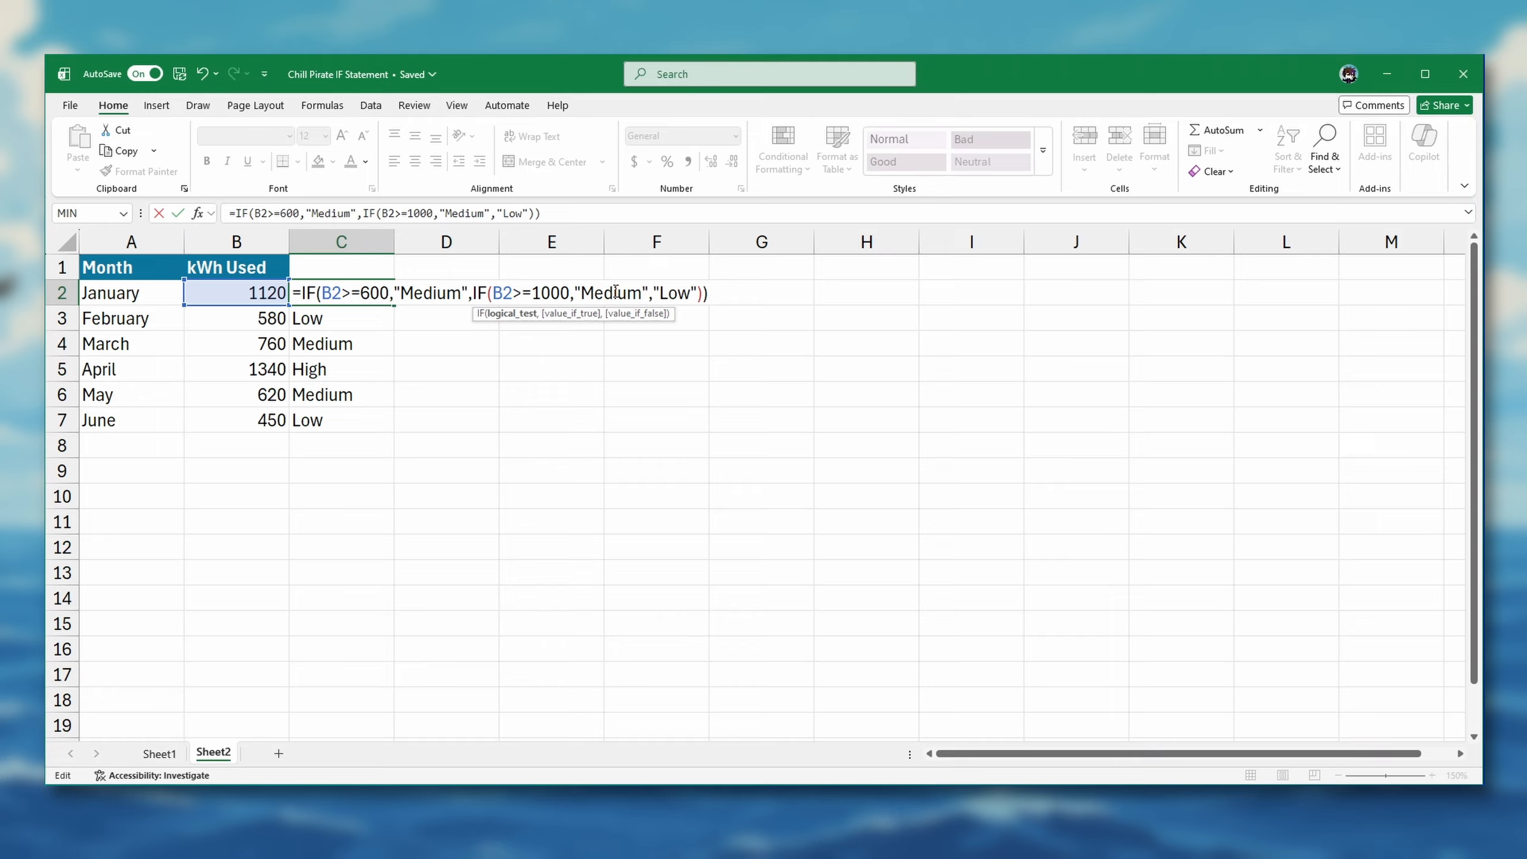
double_click(613, 293)
type("\"High\"")
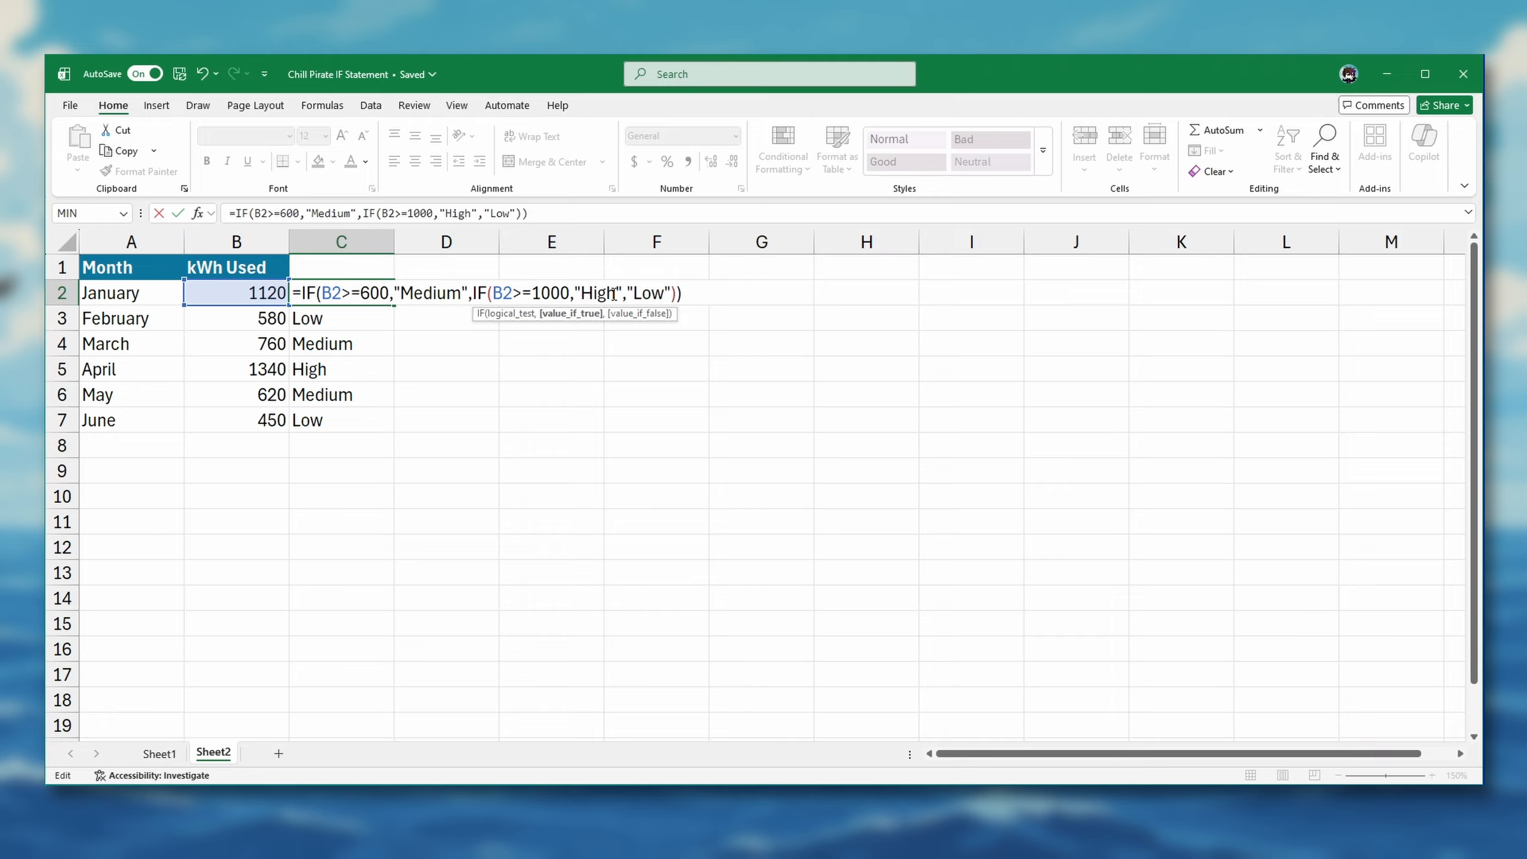
key("Return")
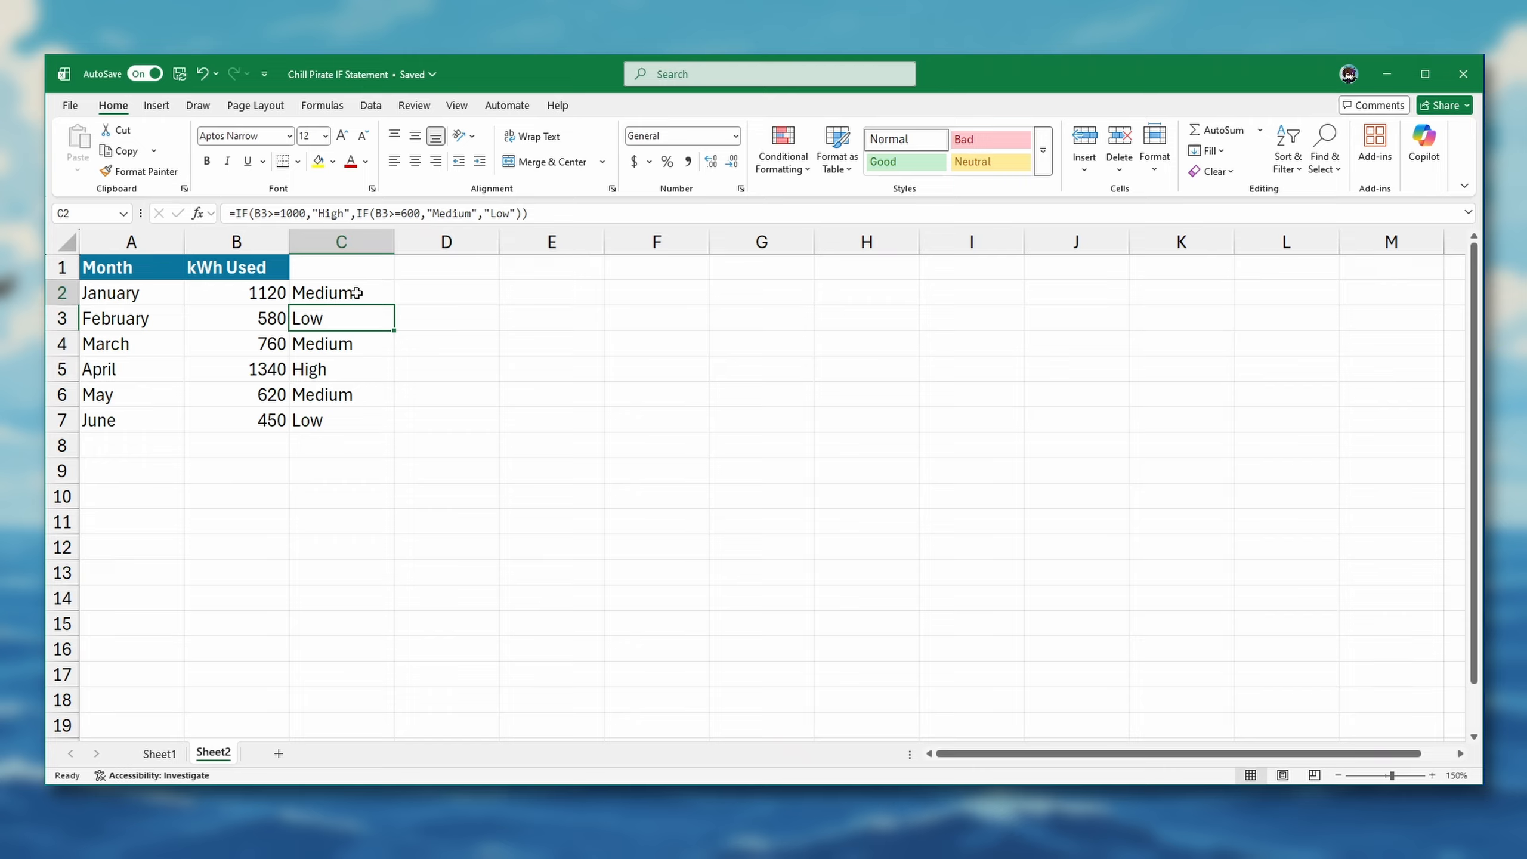
Examine the reordered nested formula in C2, highlighting the inner IF that serves as its value-if-false argument
left_click(329, 294)
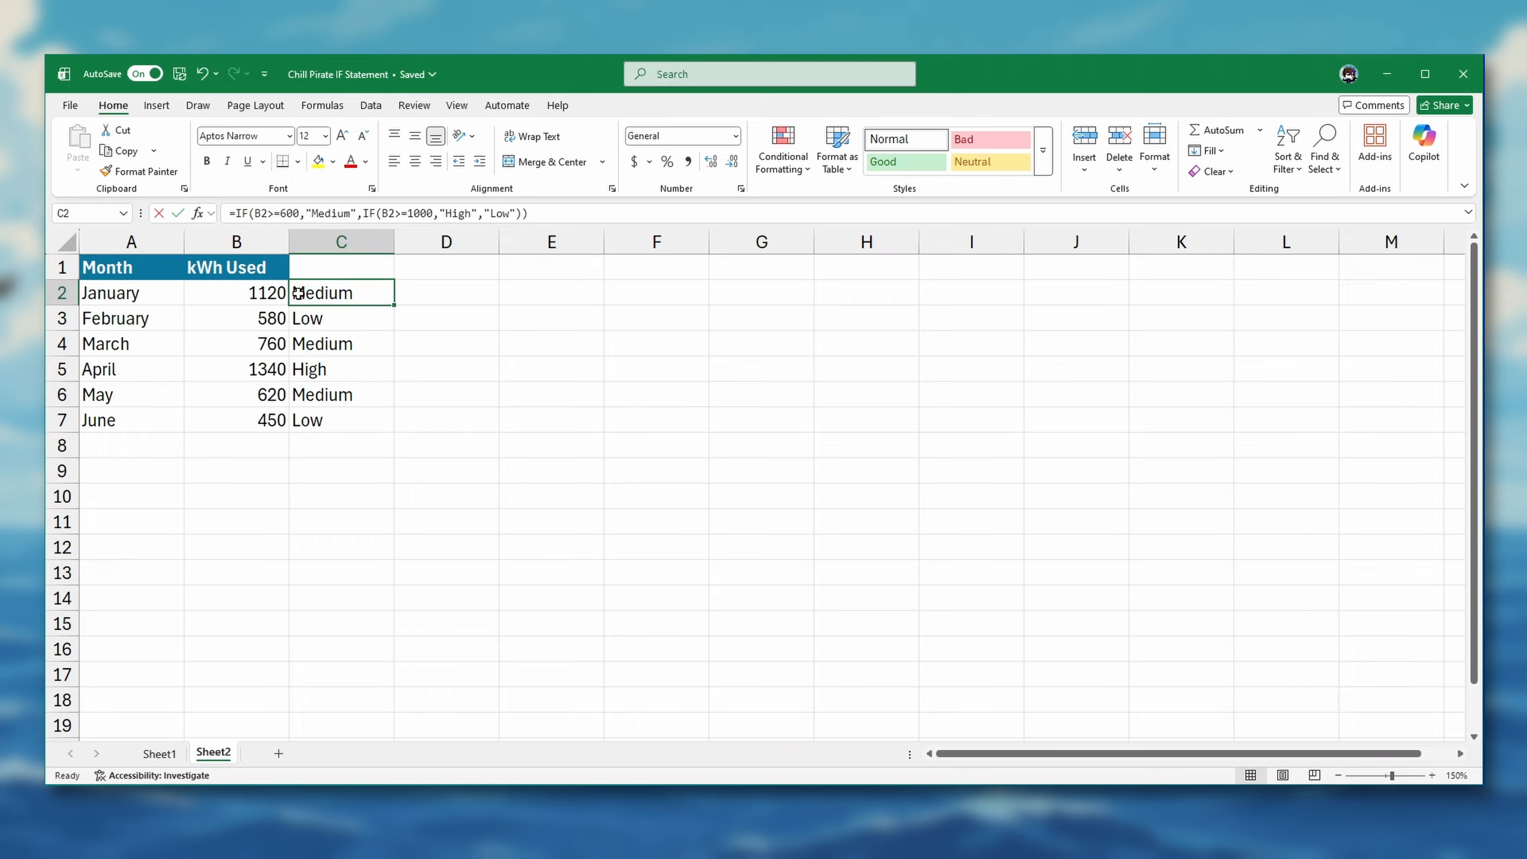
double_click(303, 292)
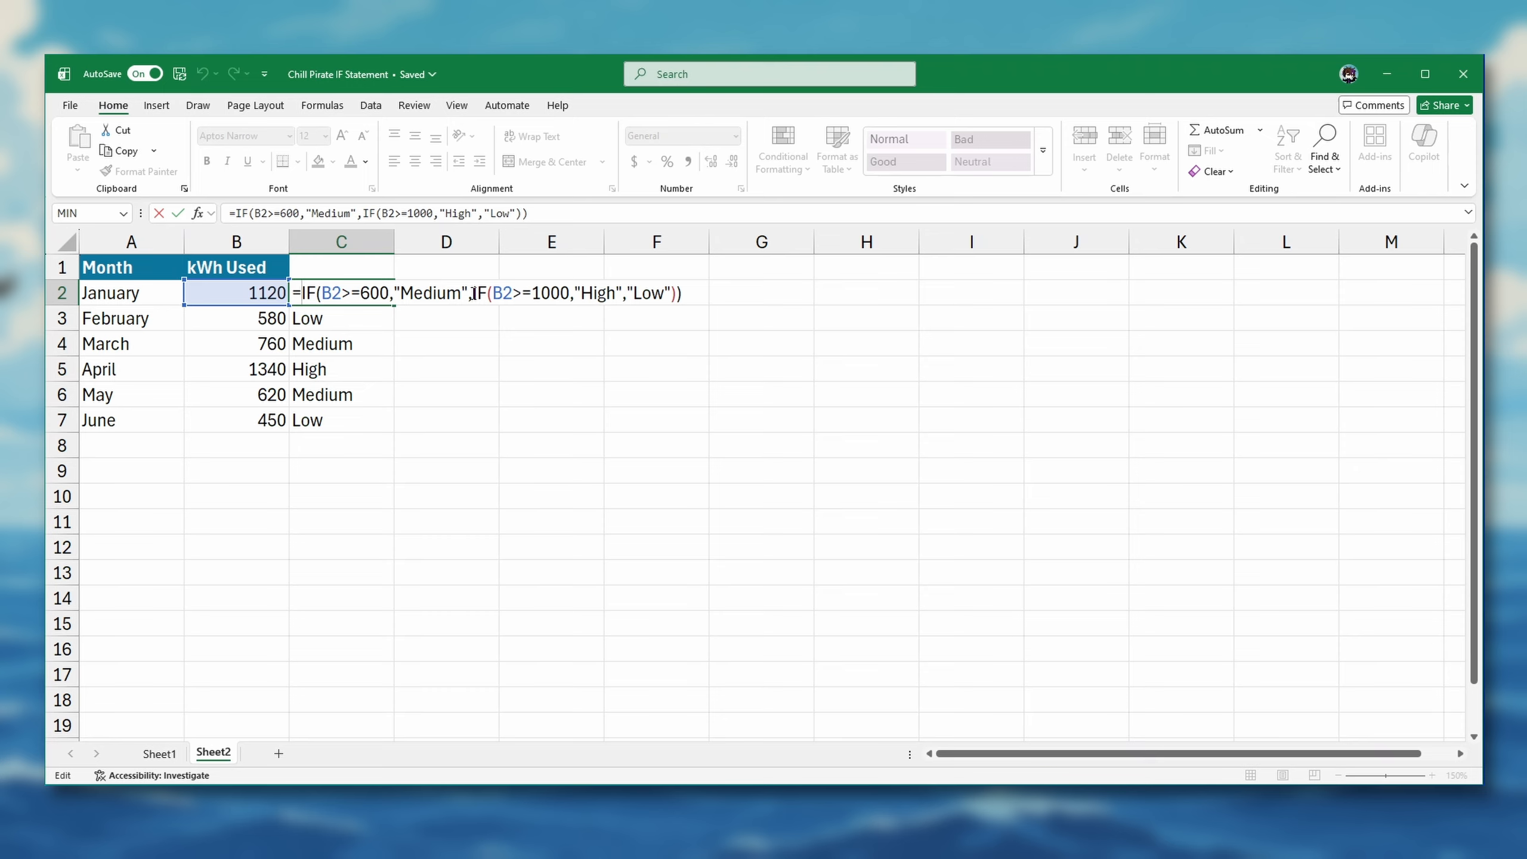
left_click_drag(473, 294, 675, 293)
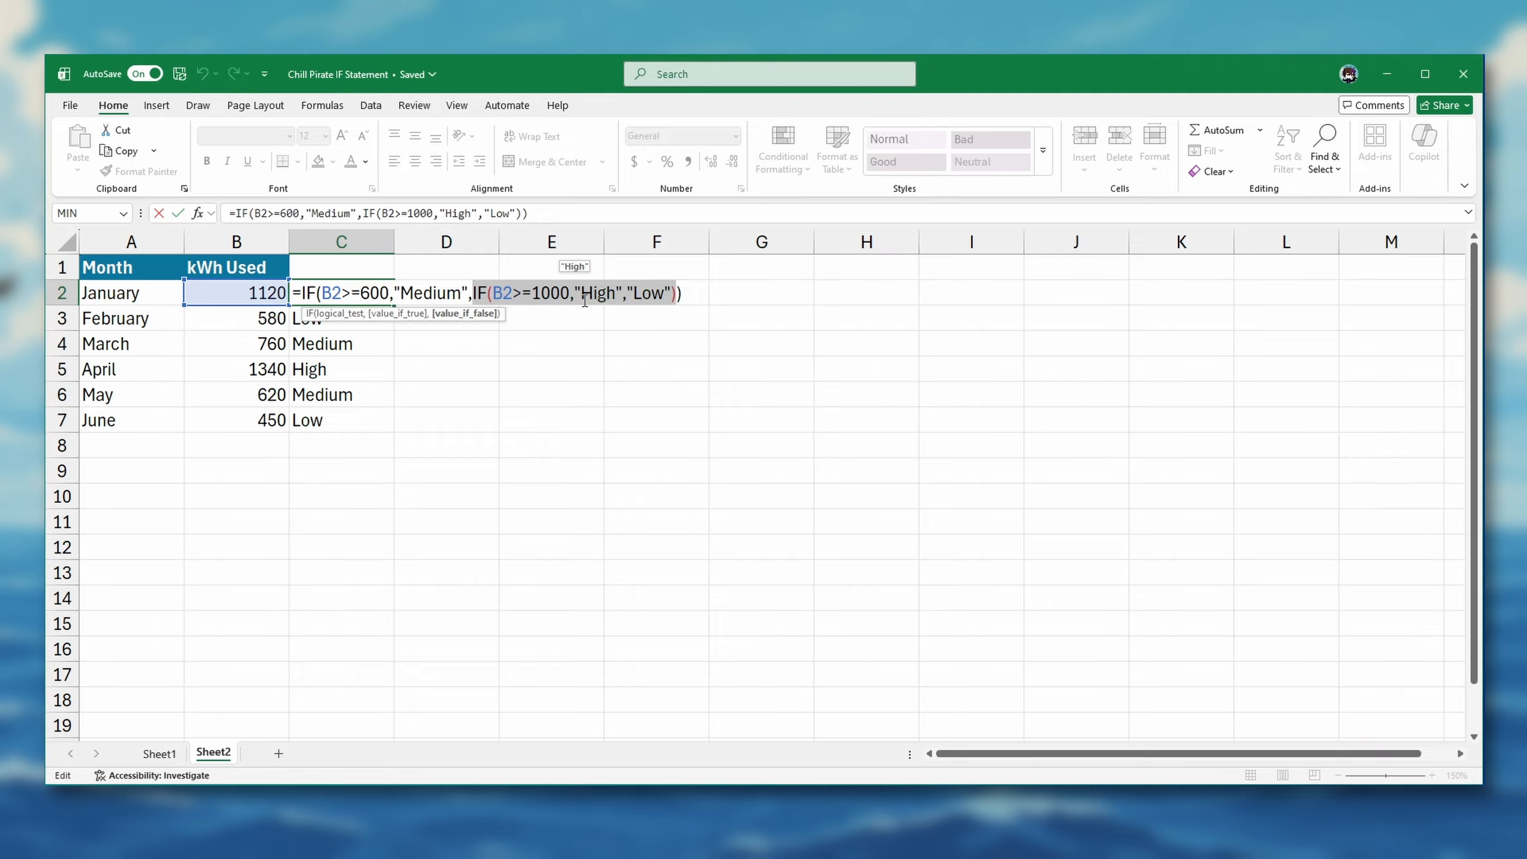
key("Escape")
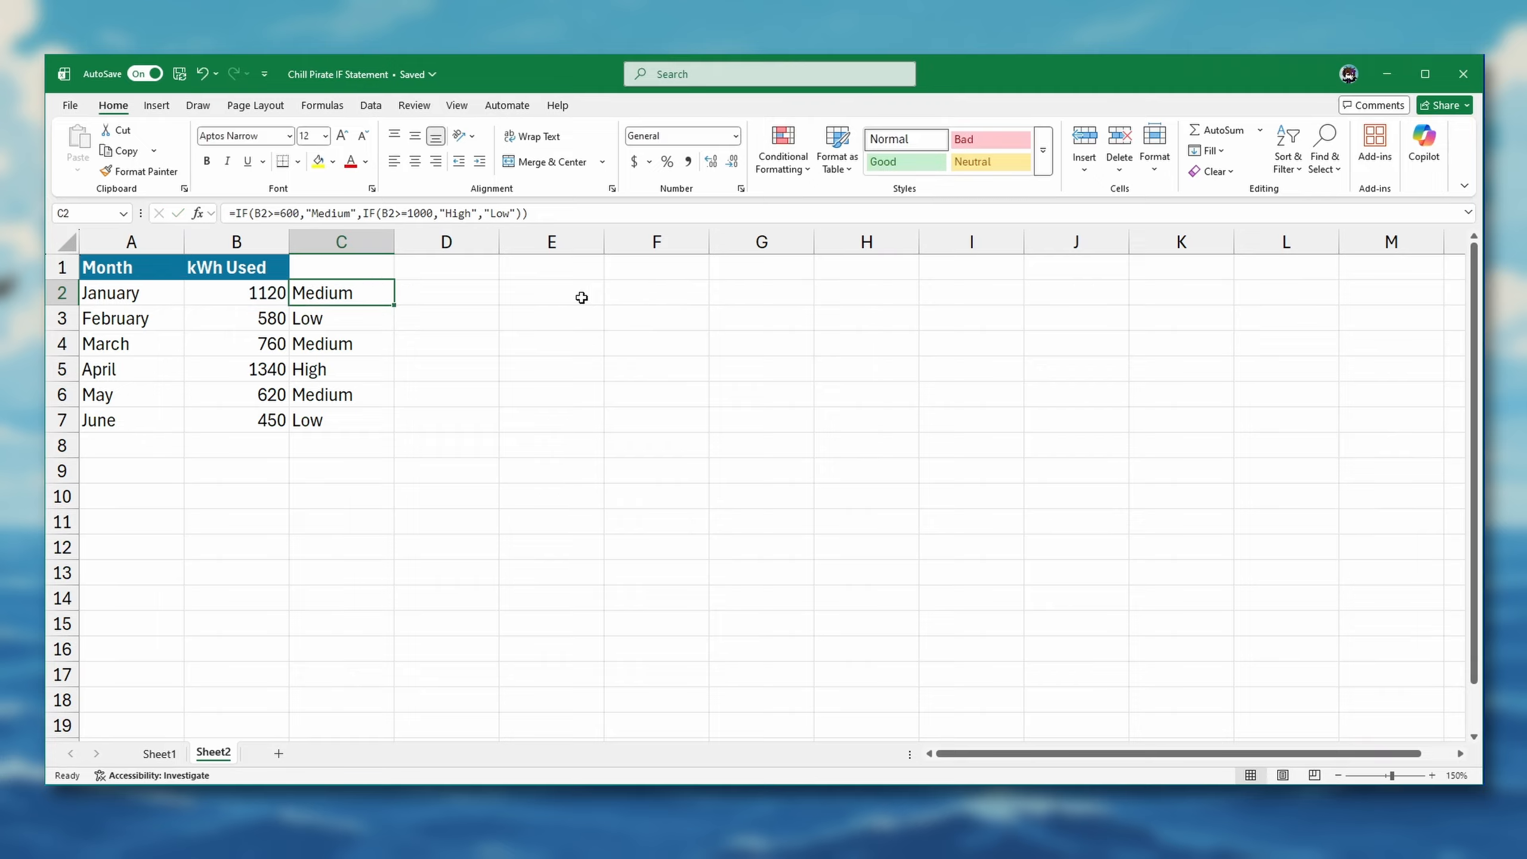
Try filling the reordered formula from C2 down through C7, and undo both the fill and the formula edit in C2
left_click_drag(393, 318, 361, 430)
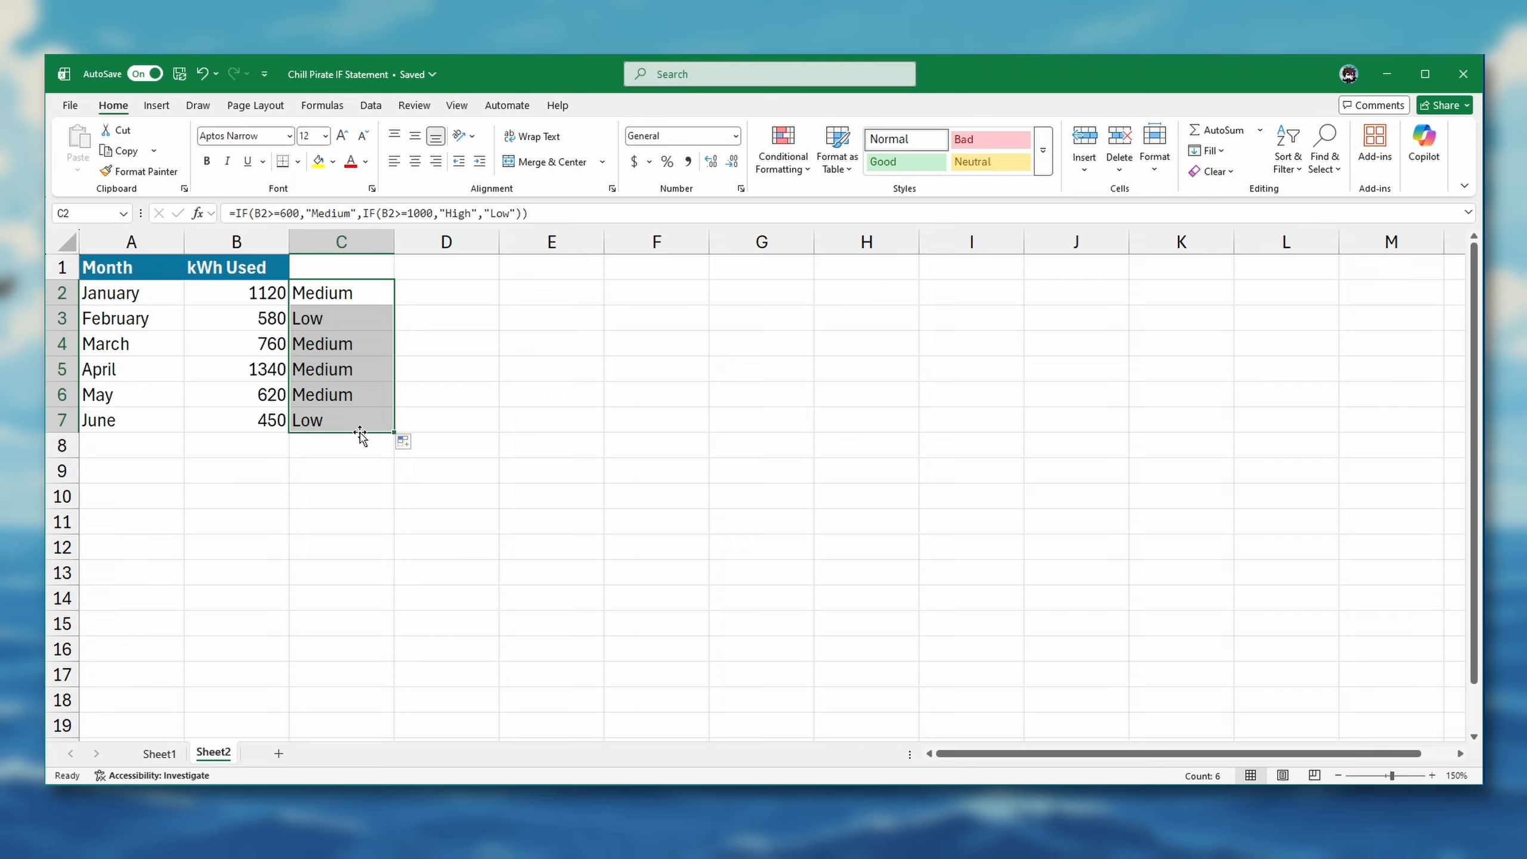
key("ctrl+z")
key("ctrl+z")
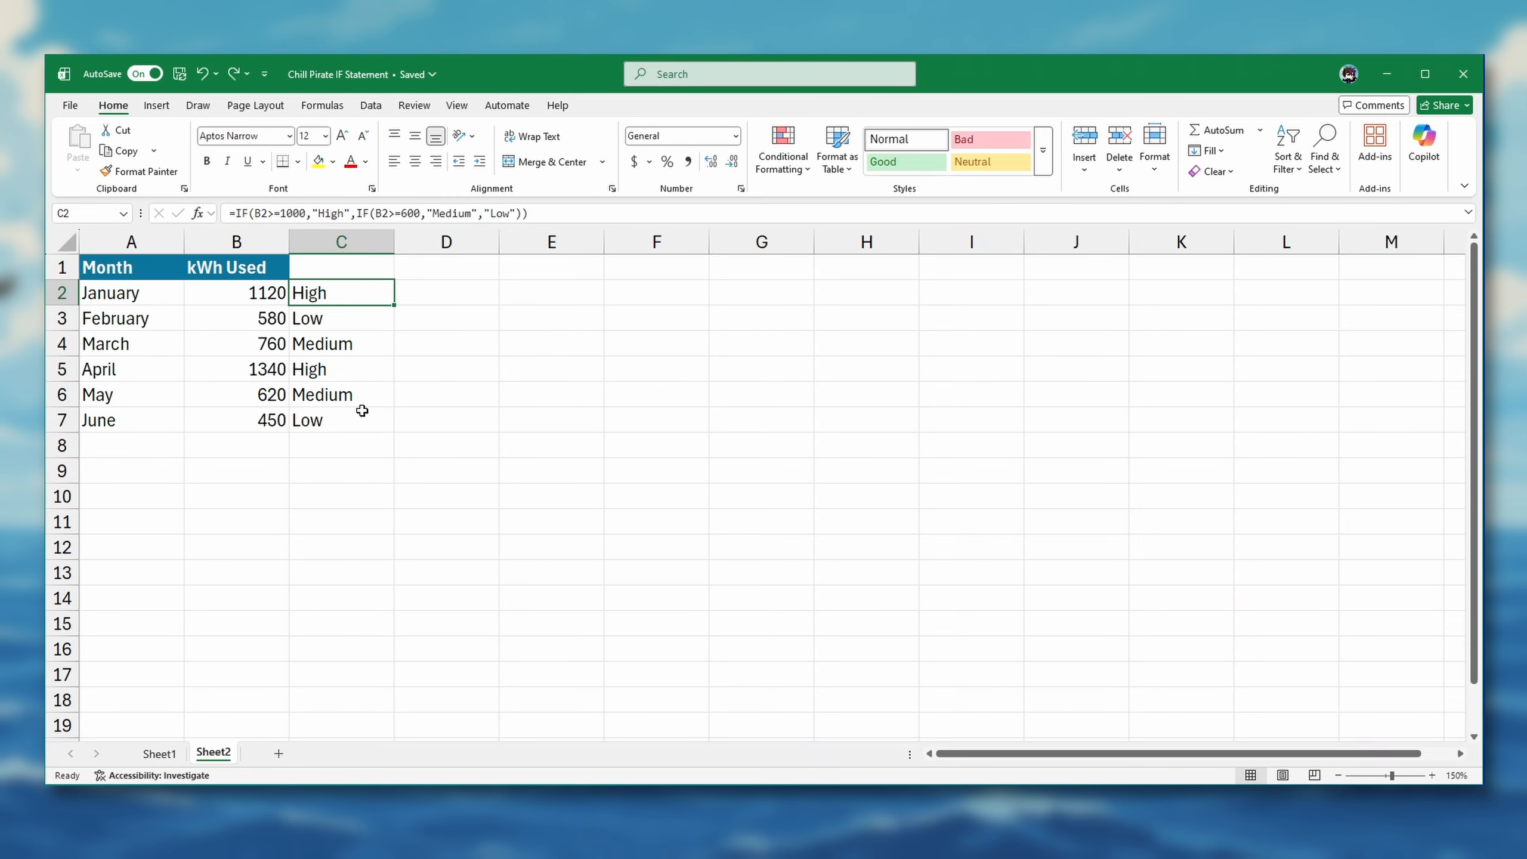
double_click(304, 293)
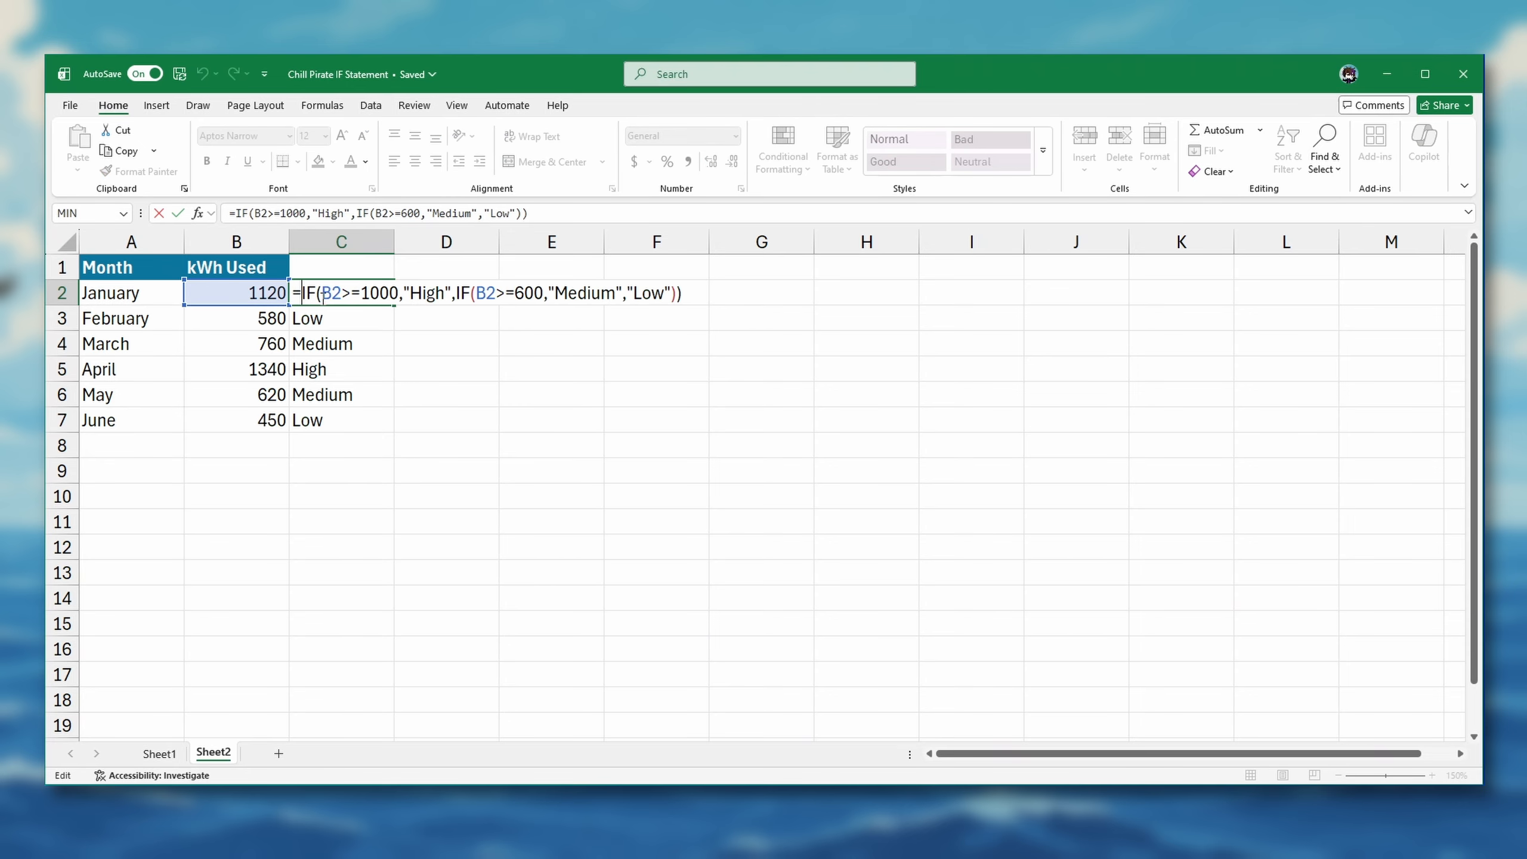
key("Escape")
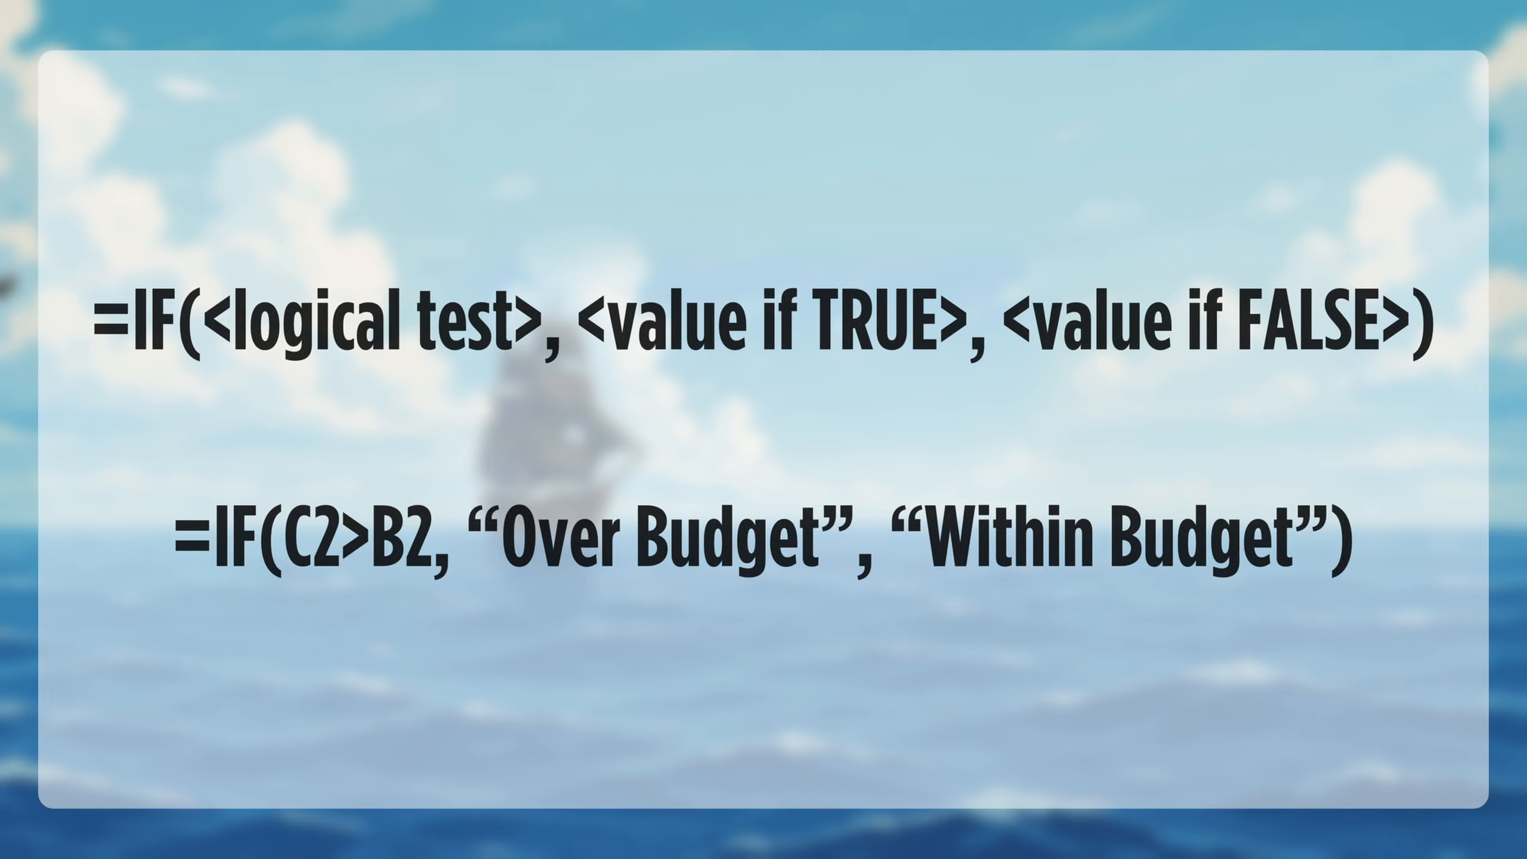